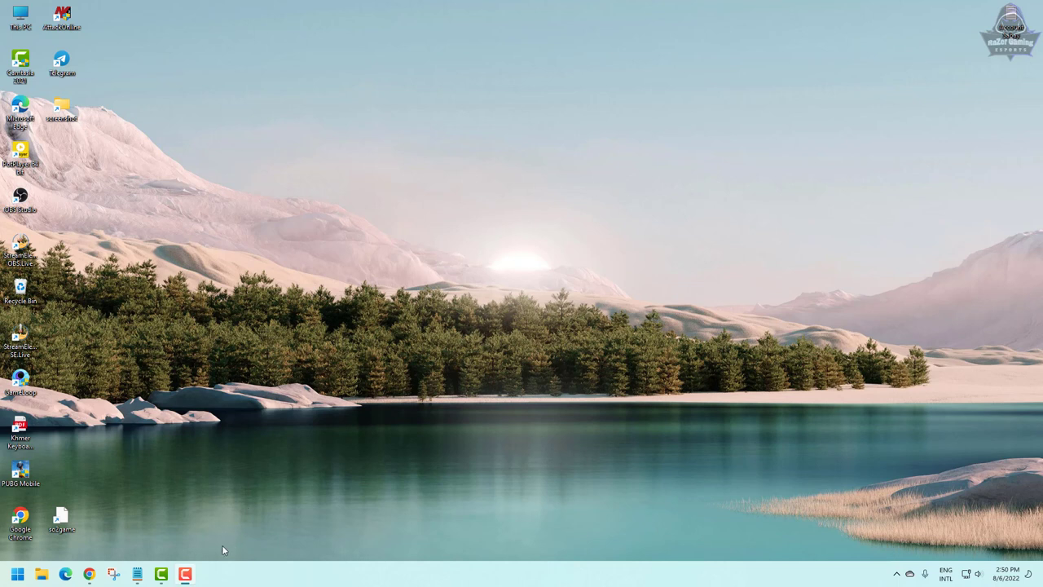
Place the account notes beside the MySabay login form and paste the saved account name into Username.
left_click(89, 574)
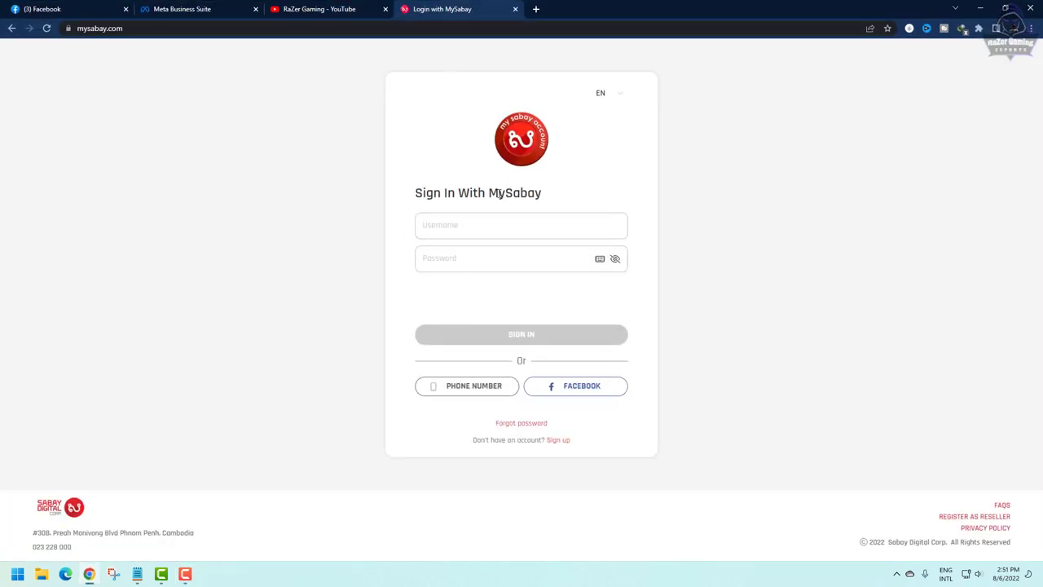
left_click(457, 223)
key("Tab")
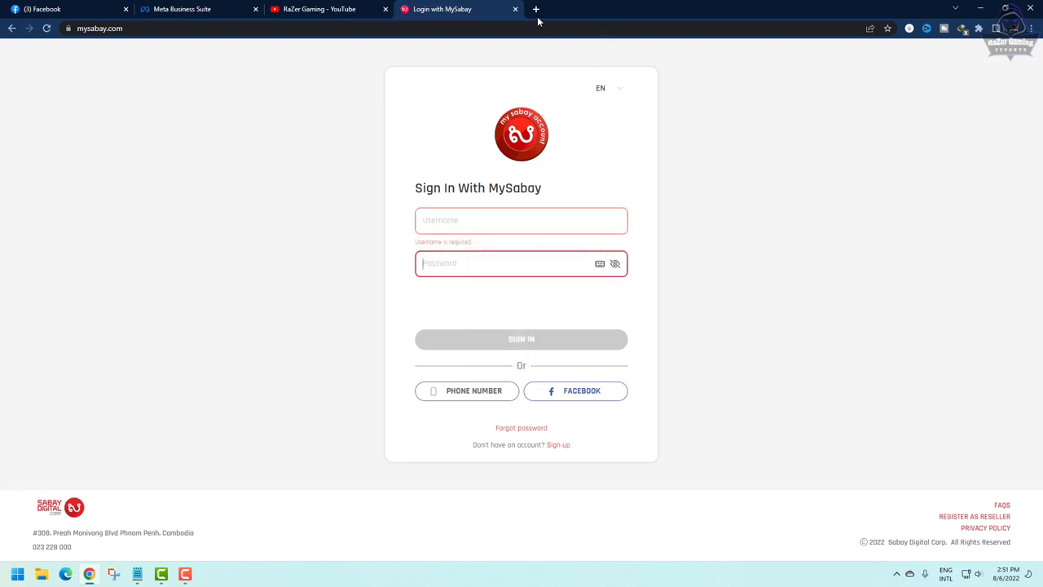
left_click_drag(547, 13, 394, 17)
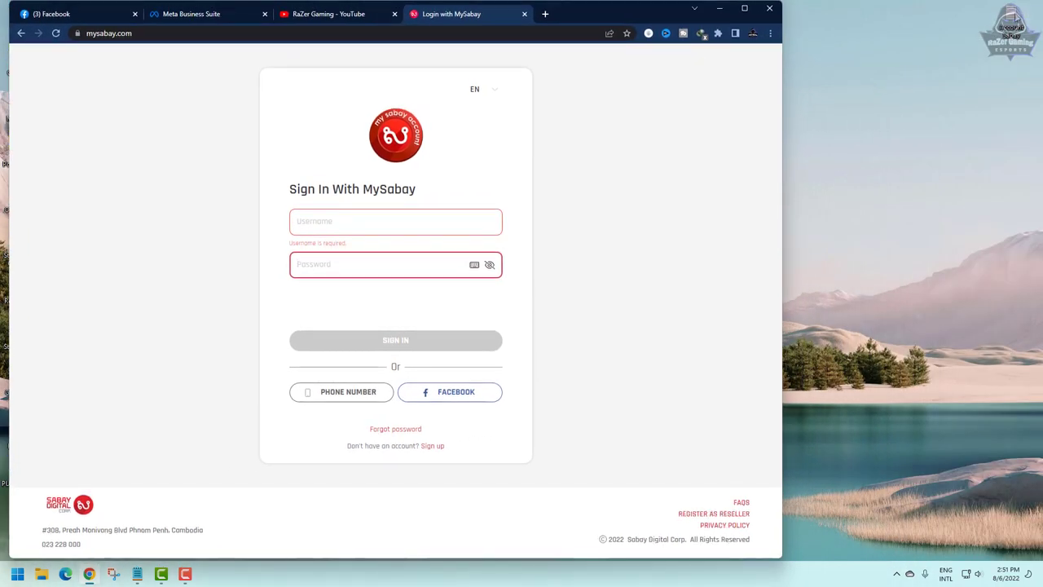
key("alt+Tab")
left_click_drag(331, 70, 957, 85)
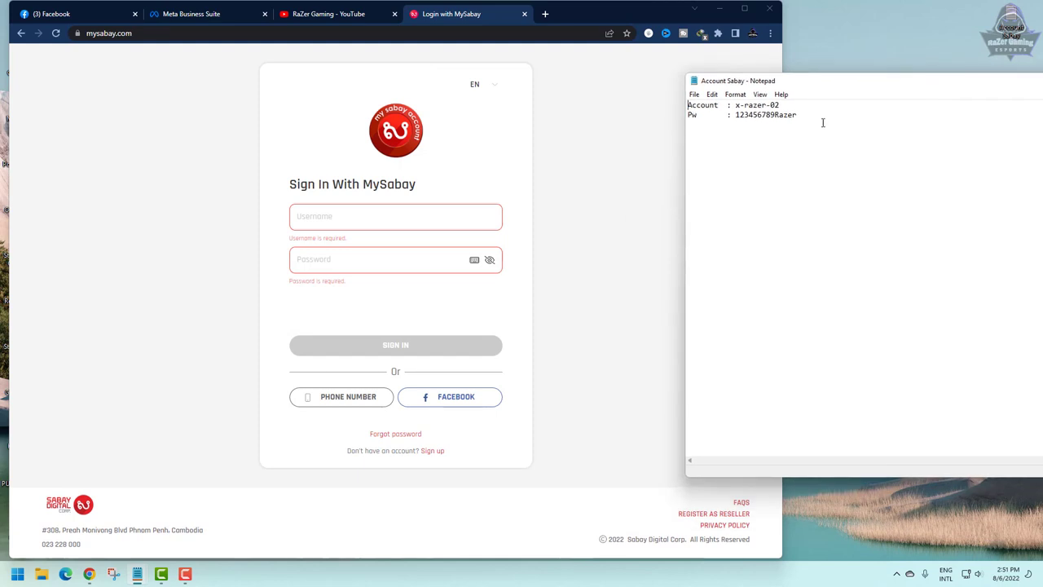
left_click_drag(735, 106, 779, 107)
key("ctrl+c")
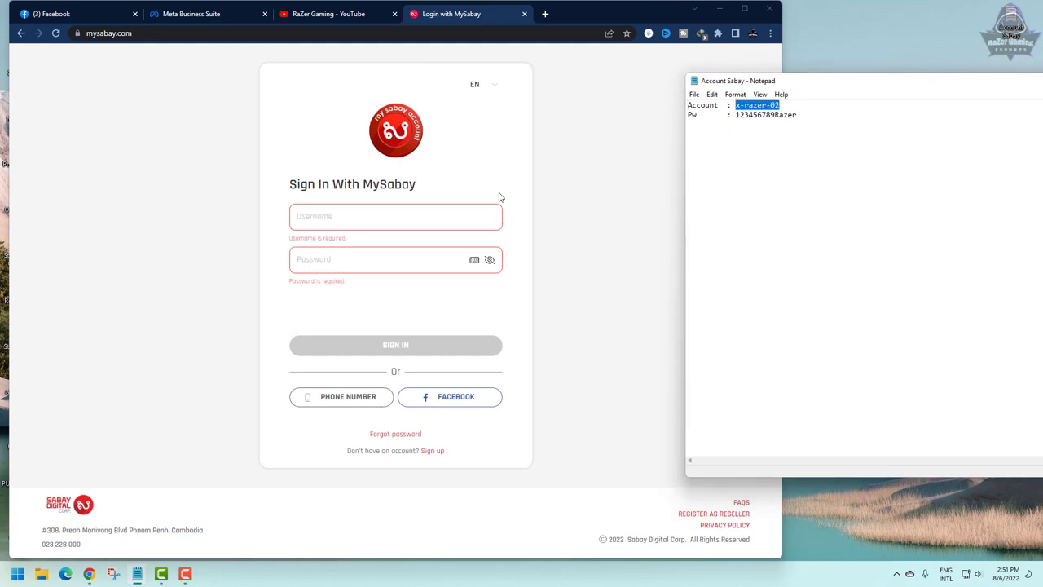
left_click(394, 214)
key("ctrl+v")
Paste the saved account password into the password field and sign in.
left_click(909, 177)
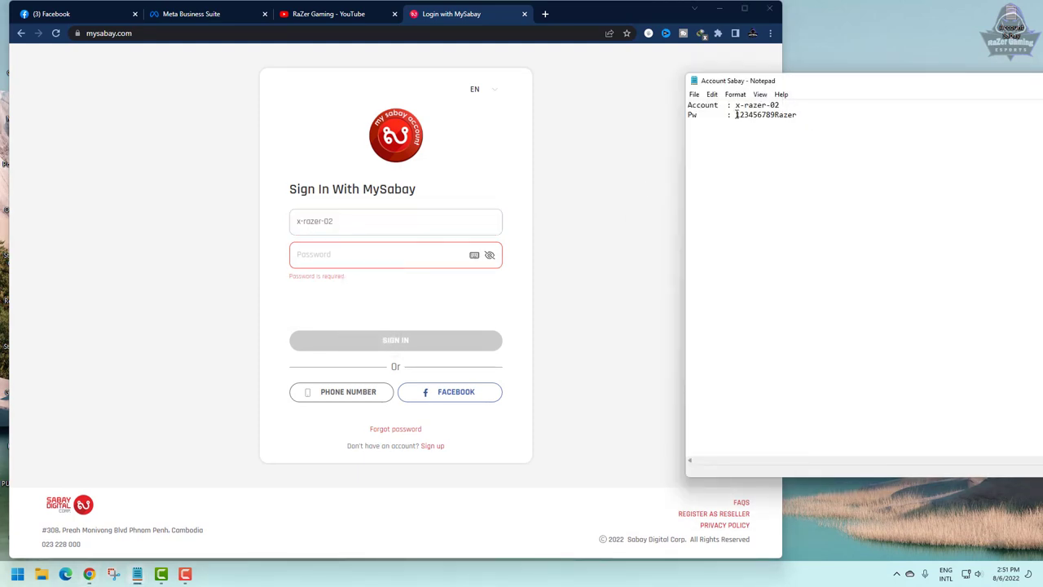
left_click_drag(736, 115, 796, 115)
left_click(412, 251)
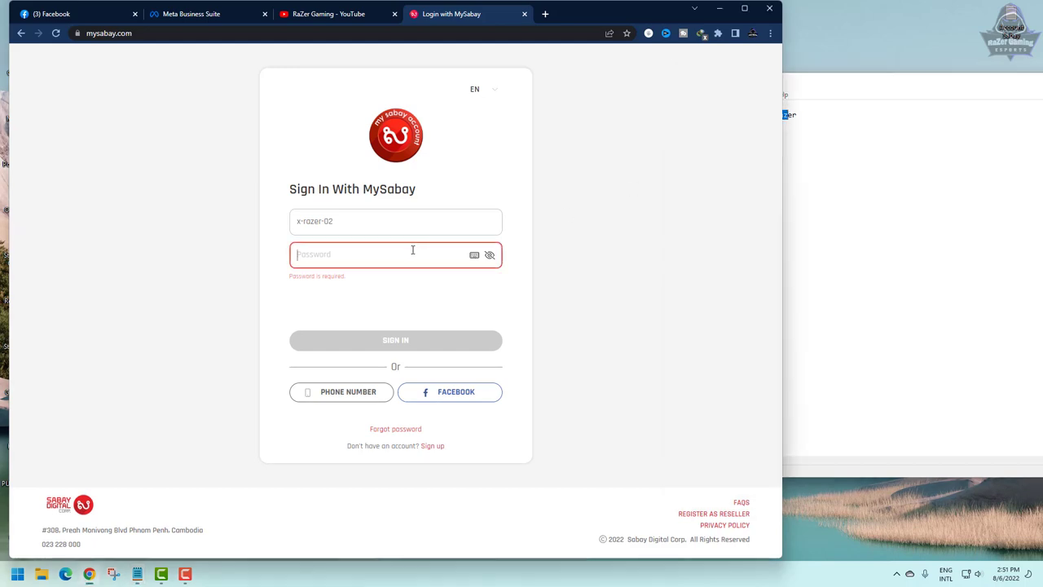
key("ctrl+v")
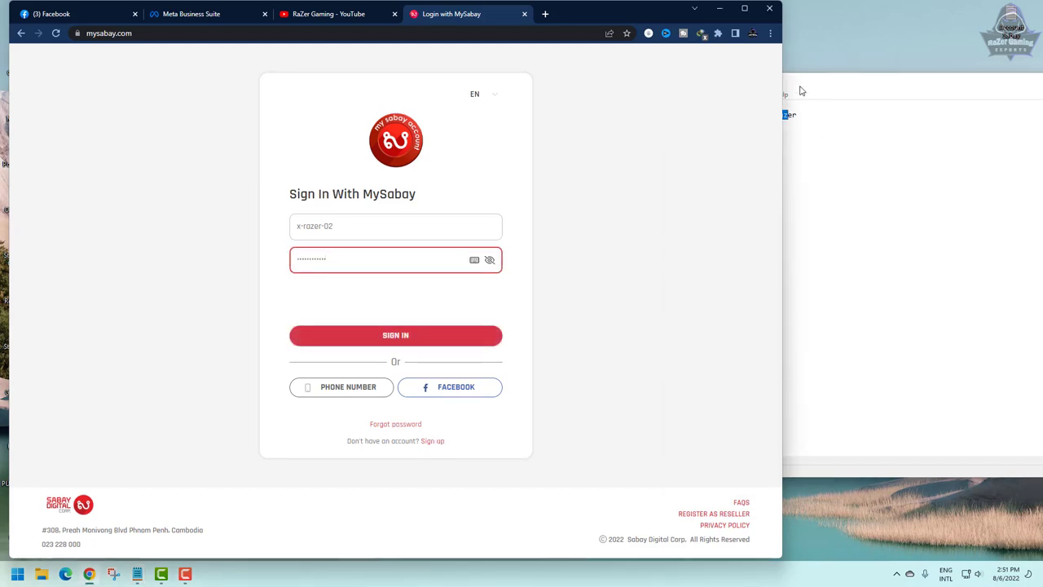
left_click_drag(802, 90, 903, 84)
left_click(453, 339)
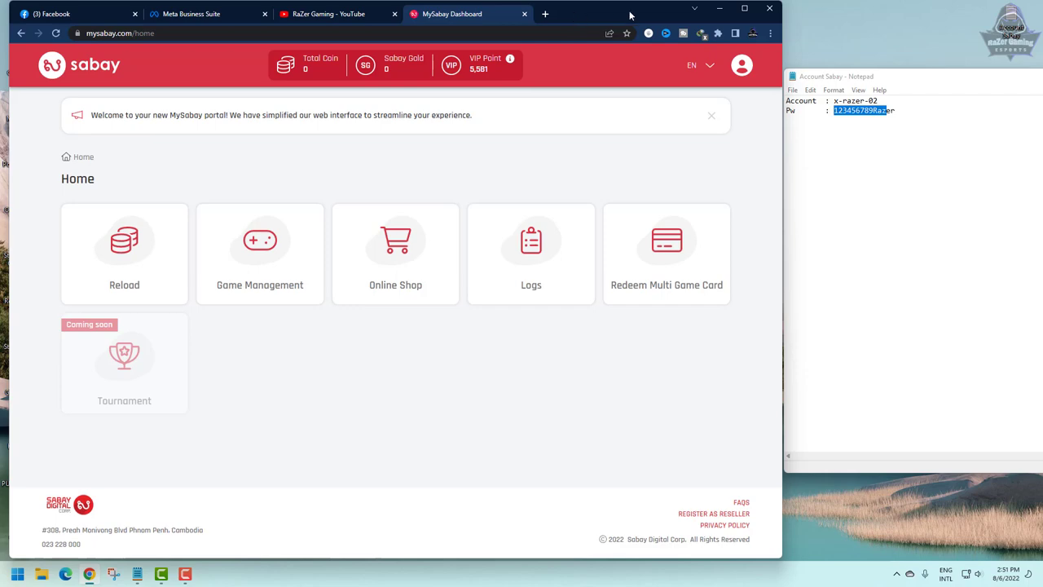
Maximize the browser and open the AK 2 Online game account's details from Game Management.
left_click(746, 8)
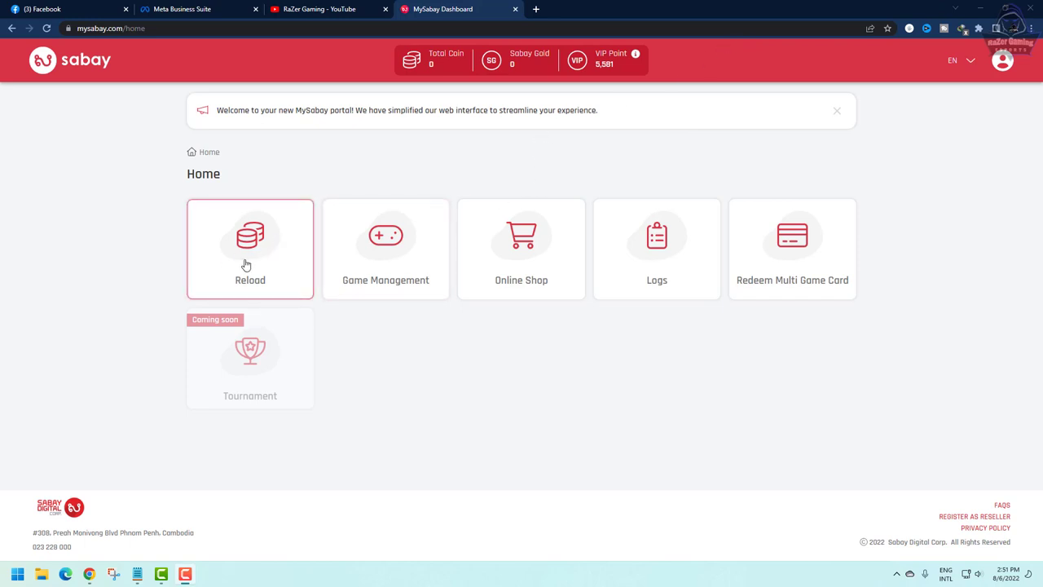
left_click(382, 257)
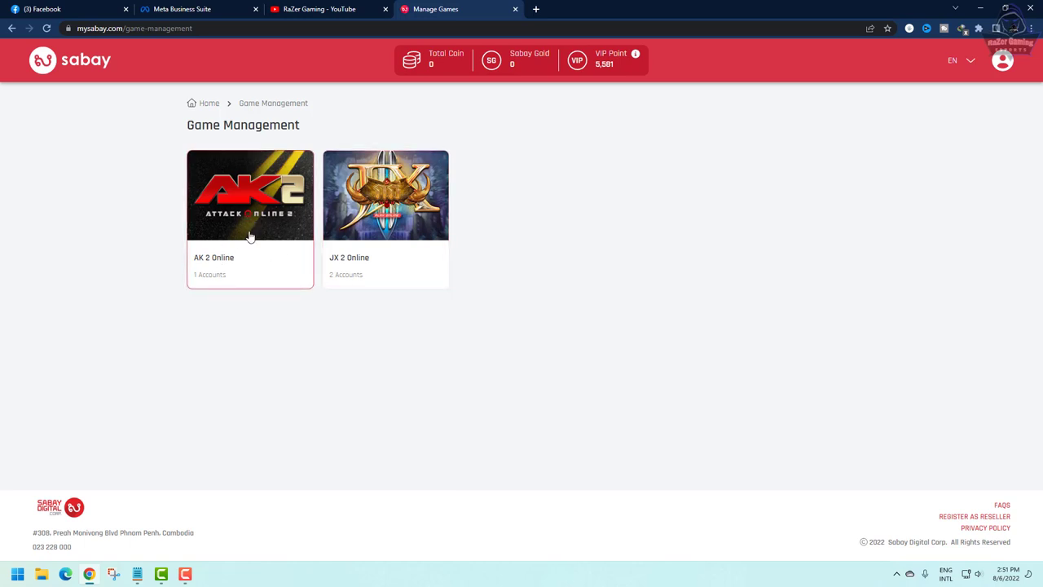
left_click(217, 264)
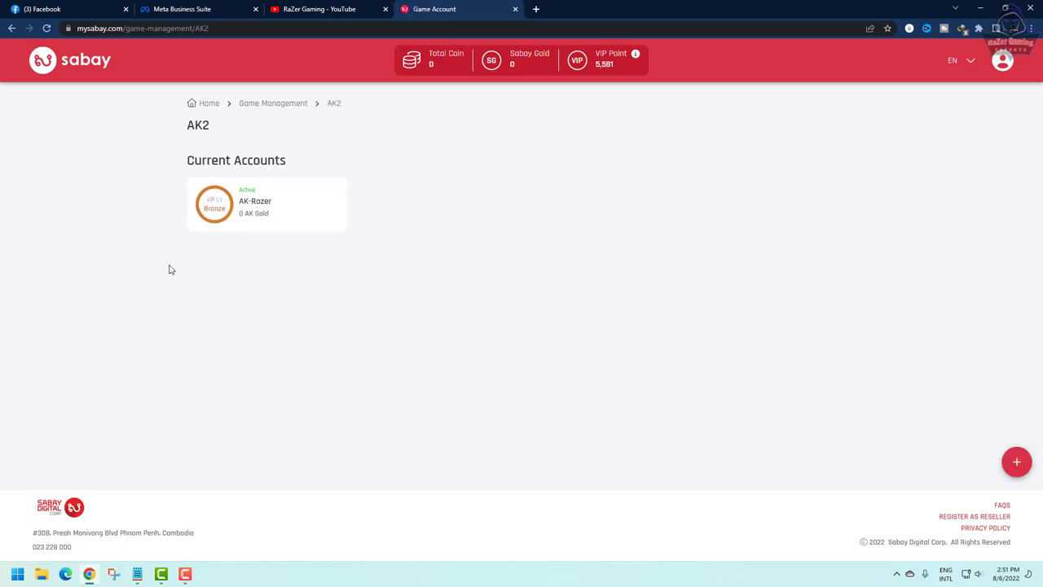
left_click(242, 211)
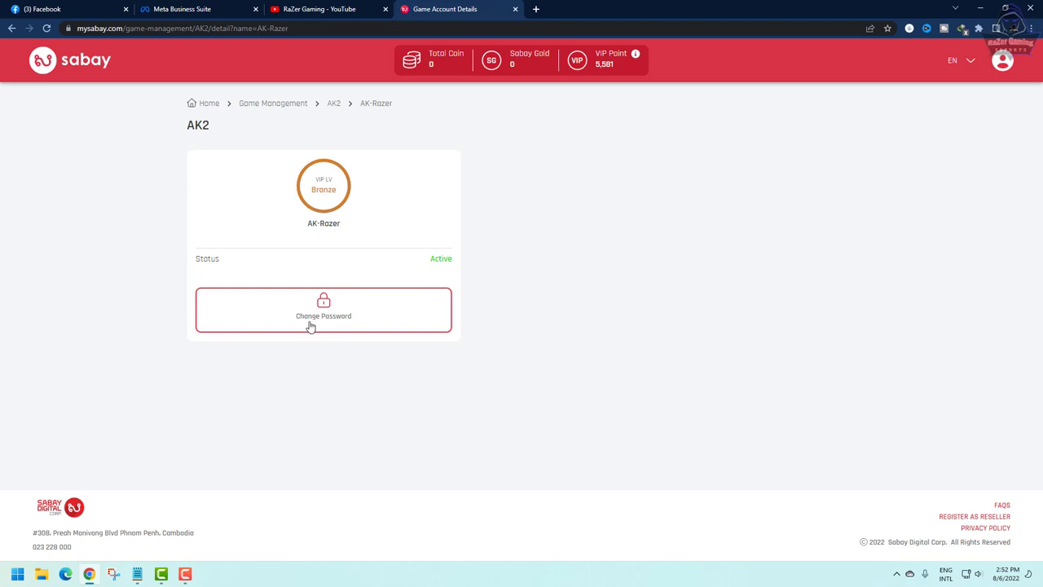
Start a password change, answer NO to phone verification, and return to Game Management.
left_click(323, 306)
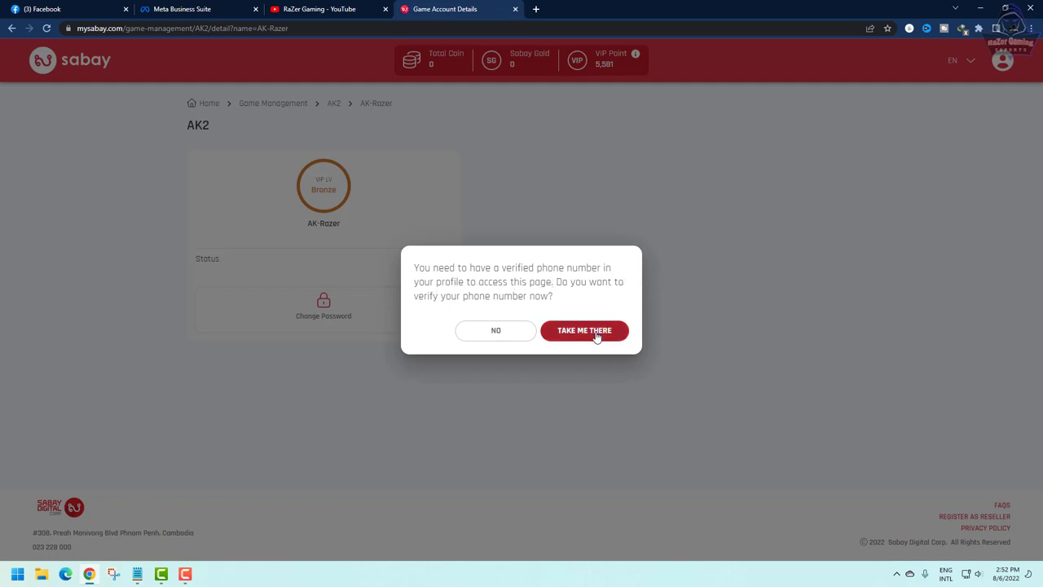
left_click(496, 331)
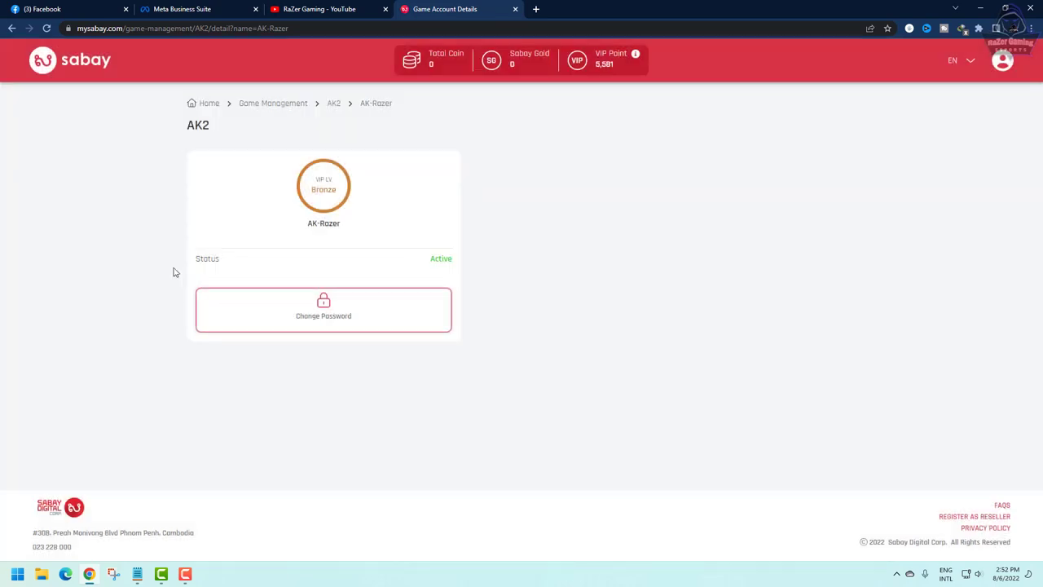
left_click(298, 106)
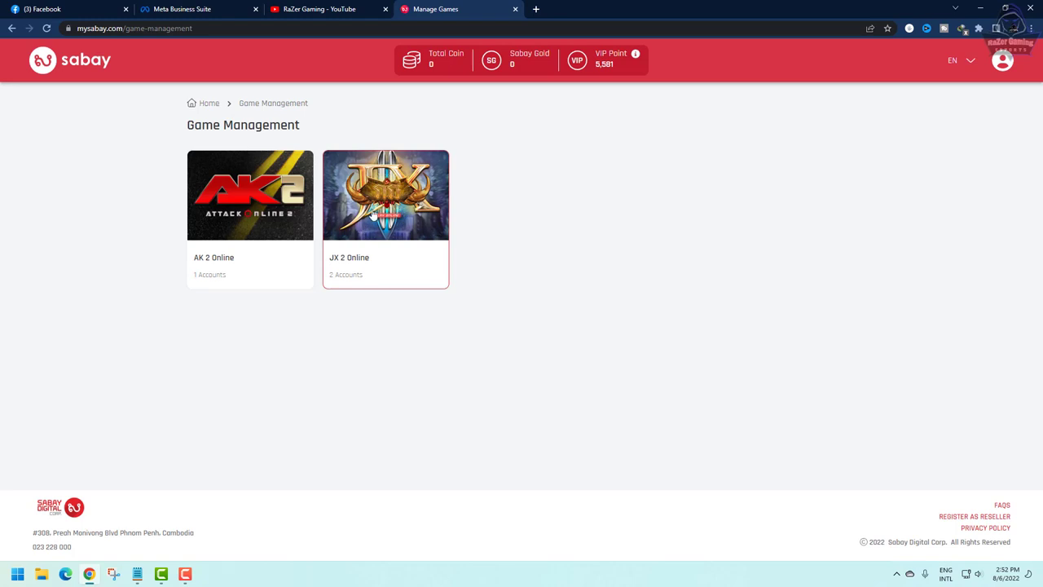
Check AK 2 Online, then open the first JX 2 Online account card to view its Nokor Reach character.
left_click(277, 235)
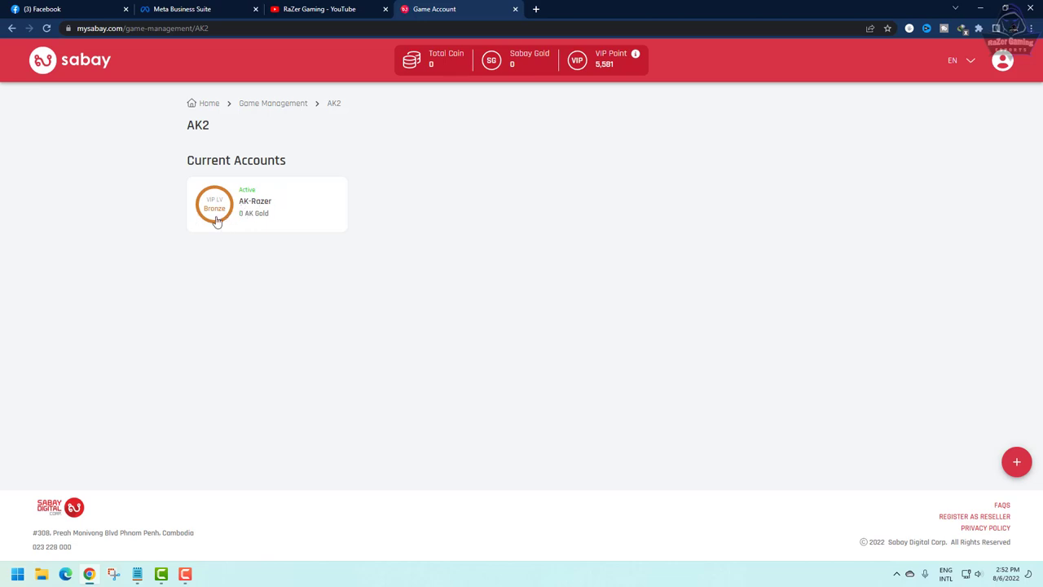
left_click(255, 105)
left_click(399, 214)
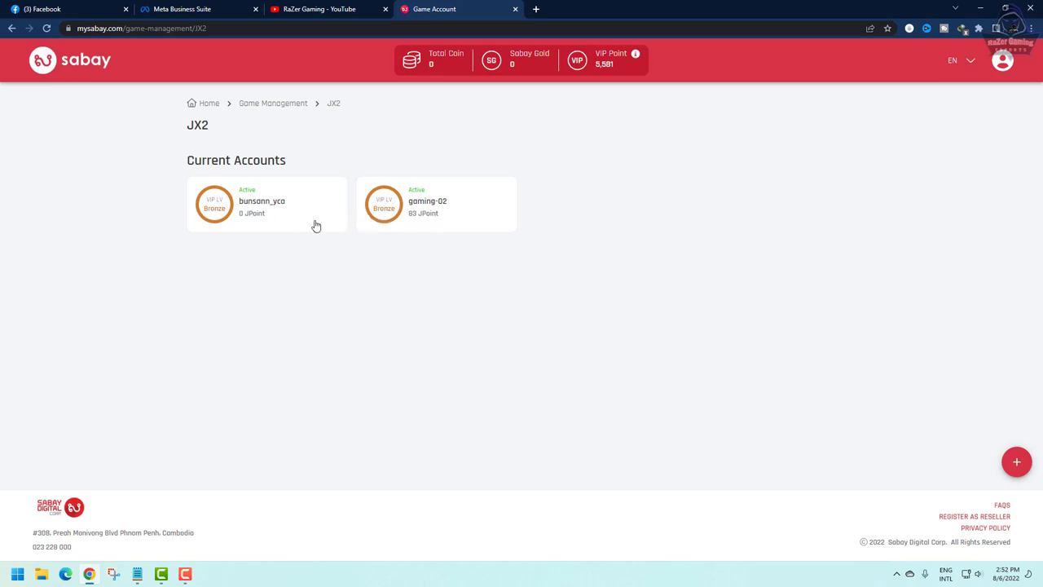
left_click(259, 209)
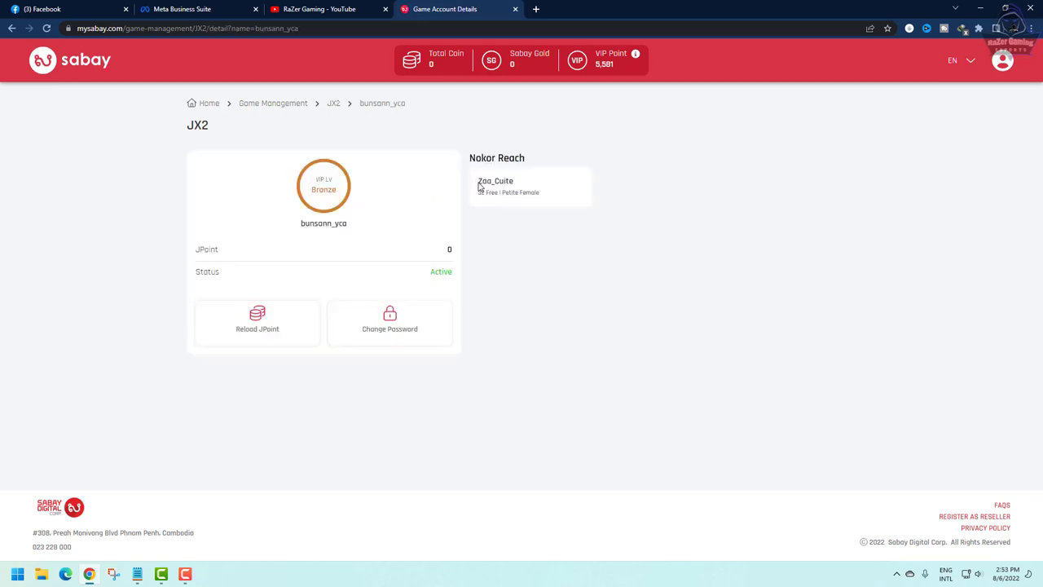
left_click_drag(479, 182, 526, 157)
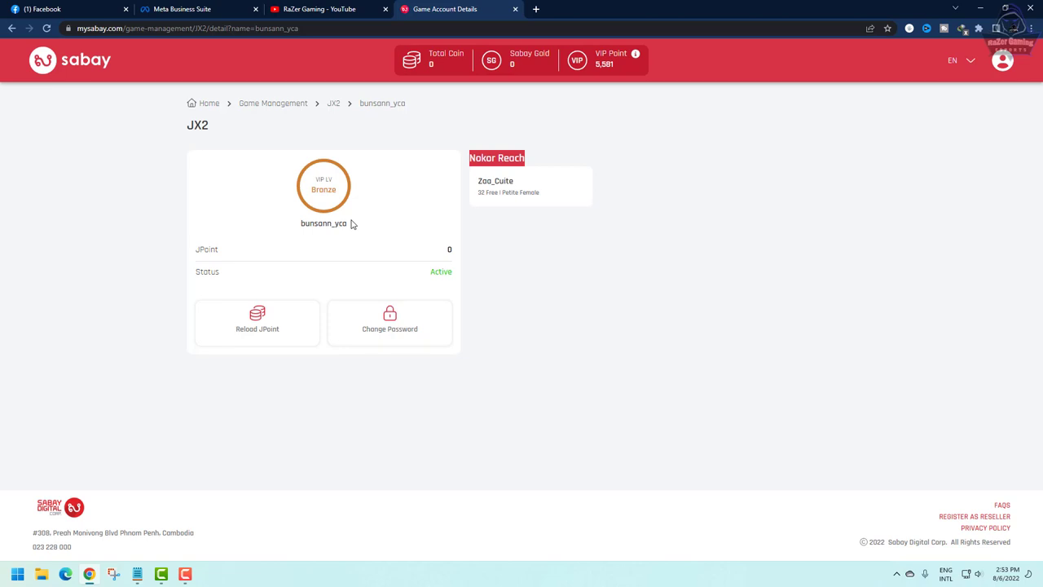
left_click(208, 105)
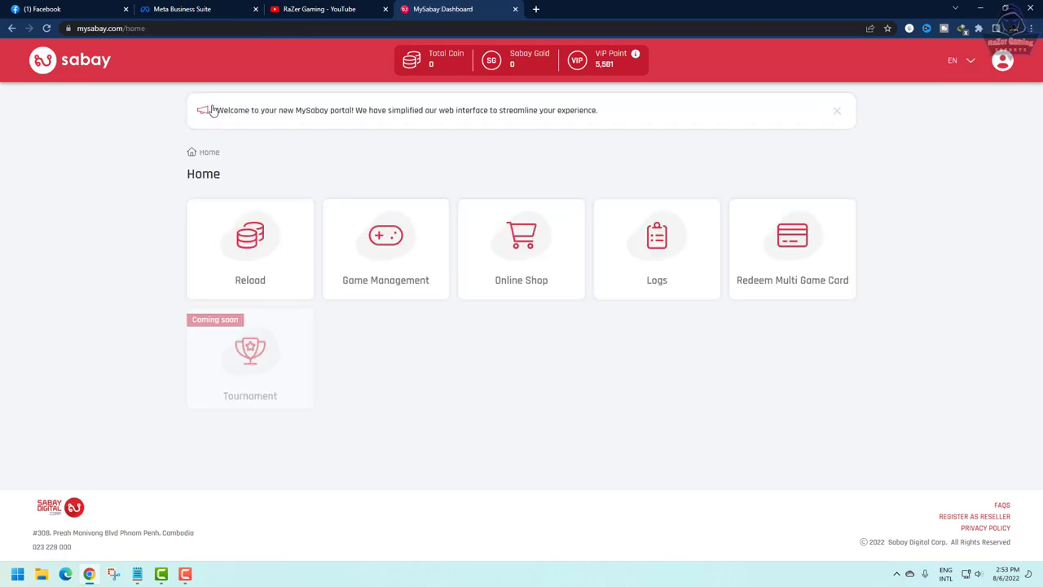
left_click(1003, 75)
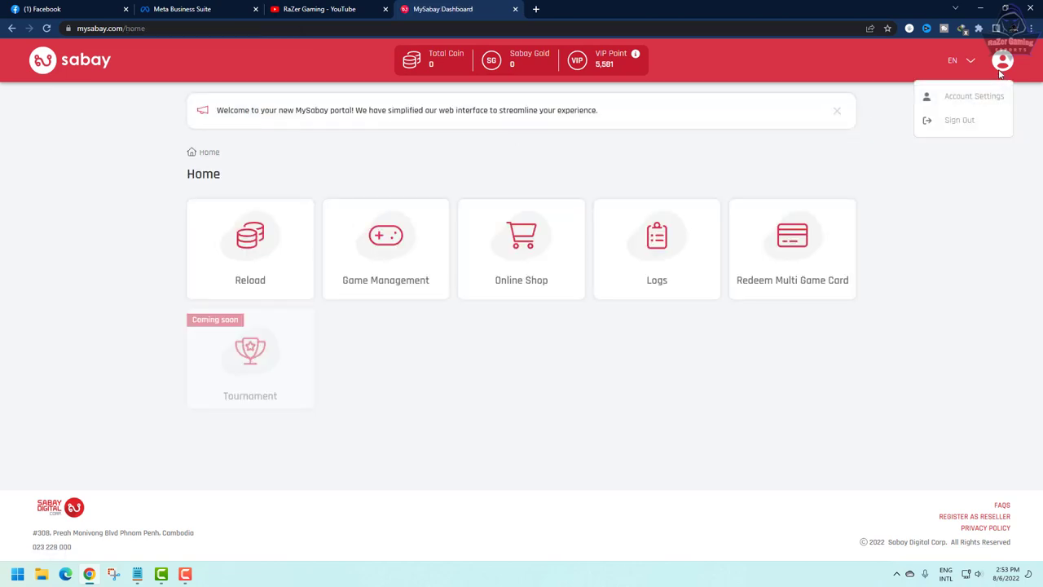
left_click(970, 96)
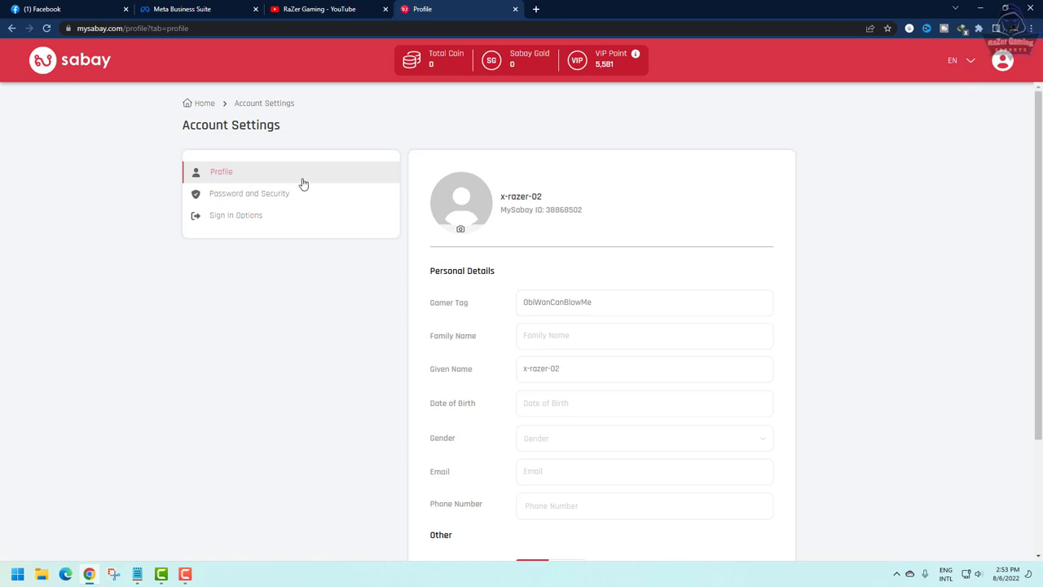
scroll(603, 187, "down", 1)
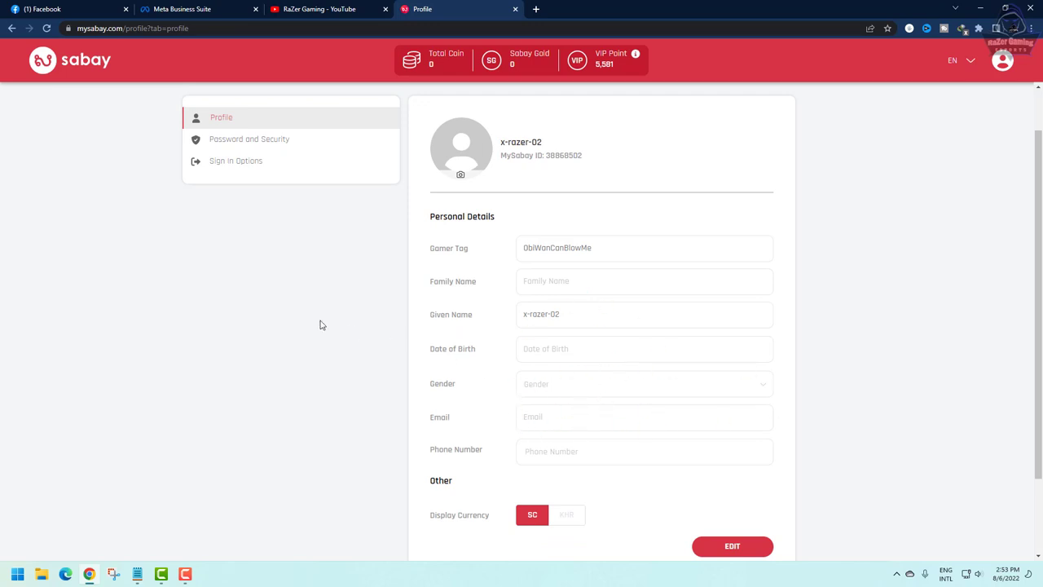
scroll(319, 323, "up", 1)
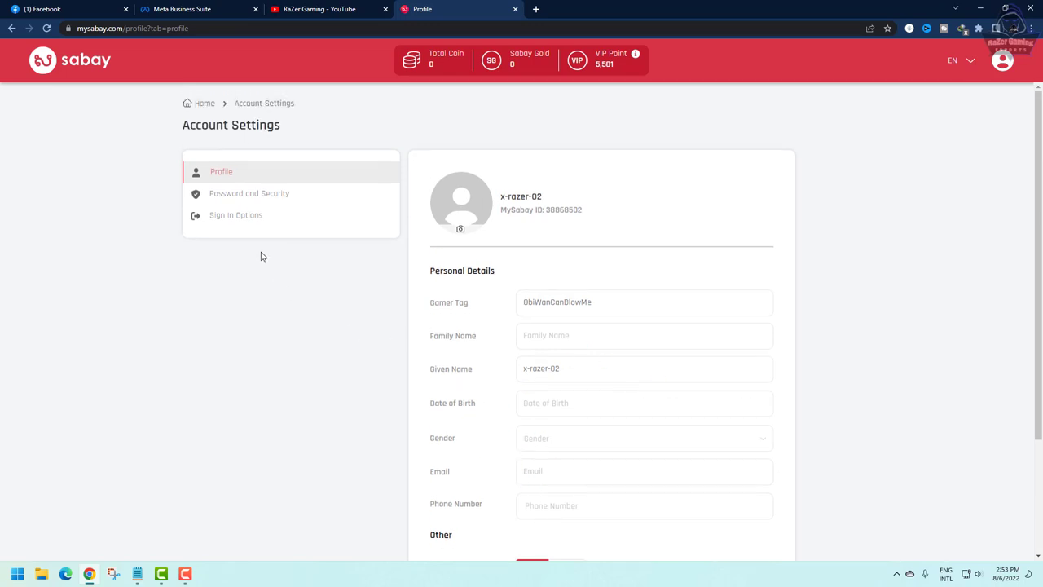
left_click(247, 202)
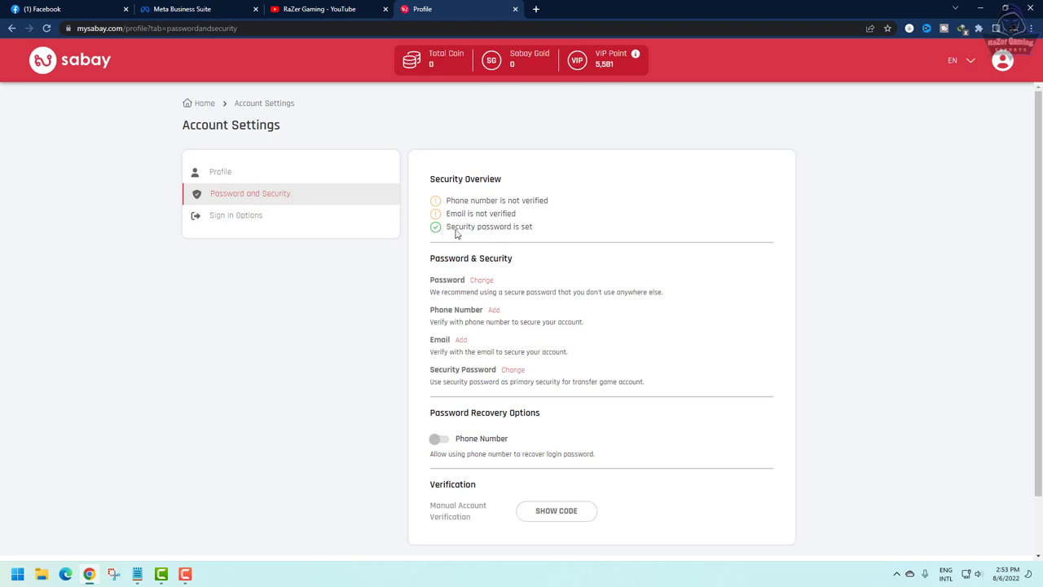
left_click_drag(538, 234, 554, 203)
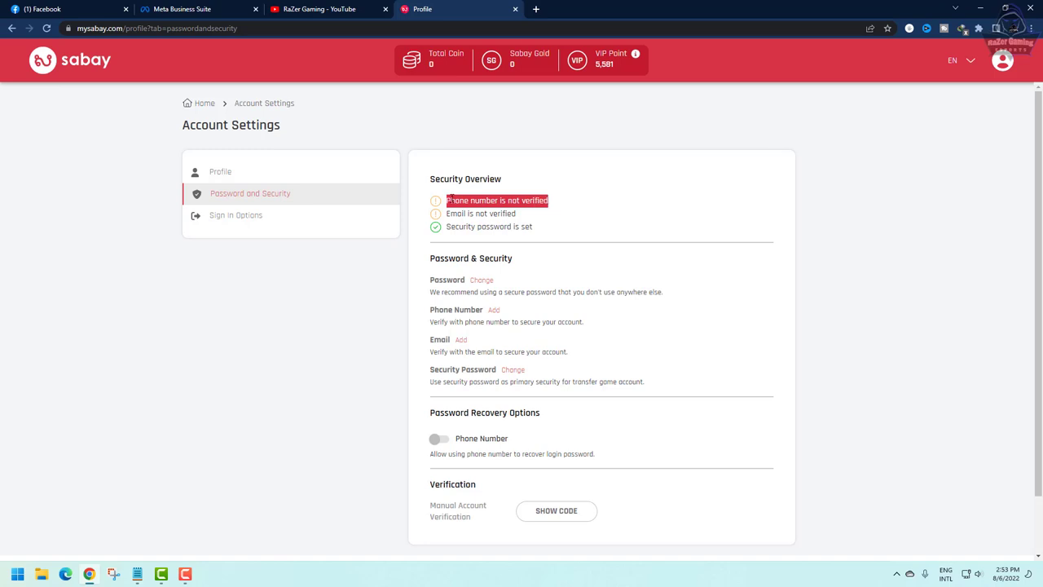
left_click_drag(447, 213, 497, 213)
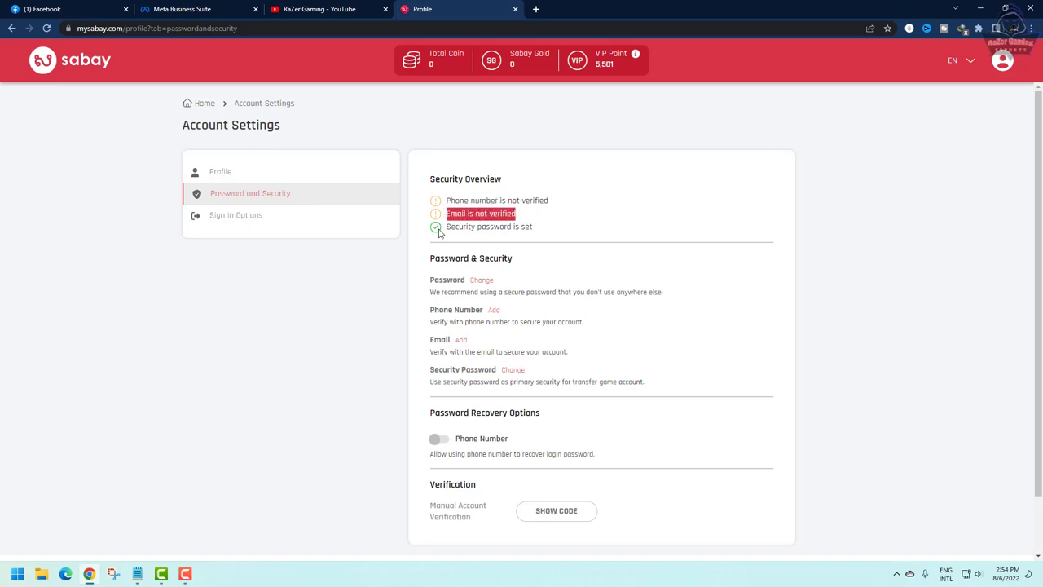
scroll(546, 225, "down", 1)
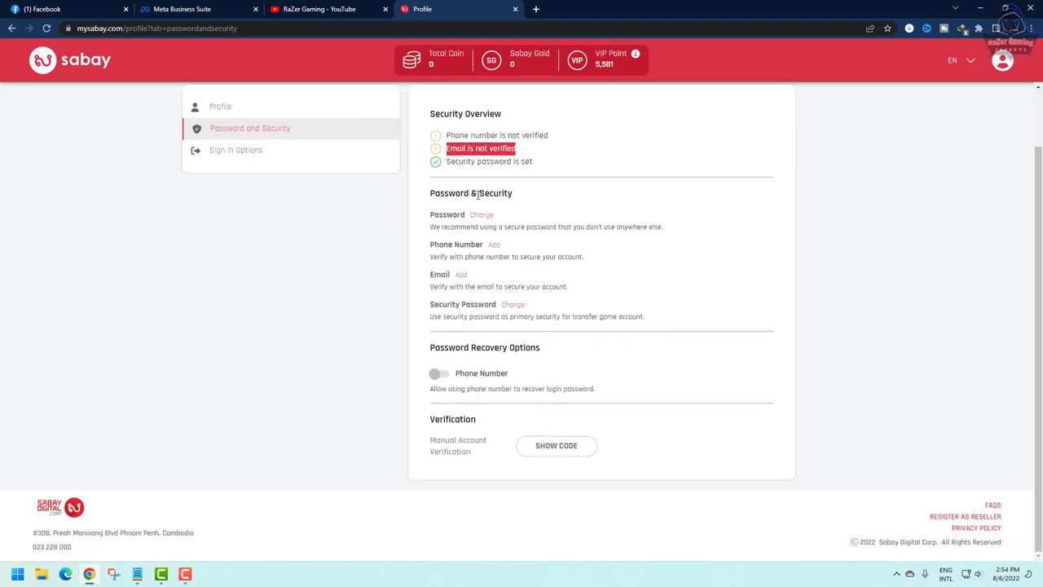
left_click_drag(436, 193, 528, 200)
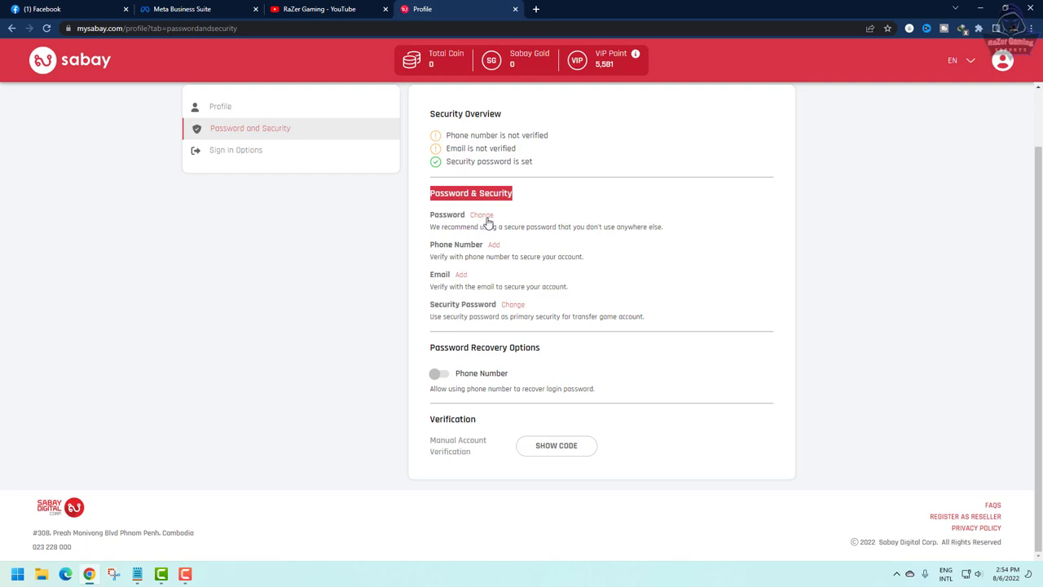
Open the Change Password form and paste the saved account password into Current Password.
left_click(484, 217)
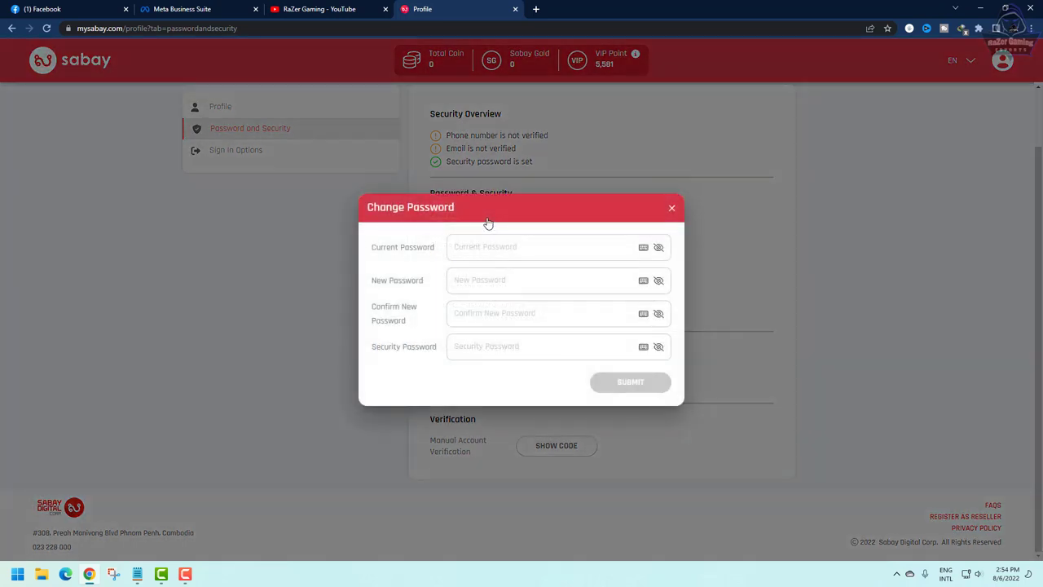
left_click(480, 246)
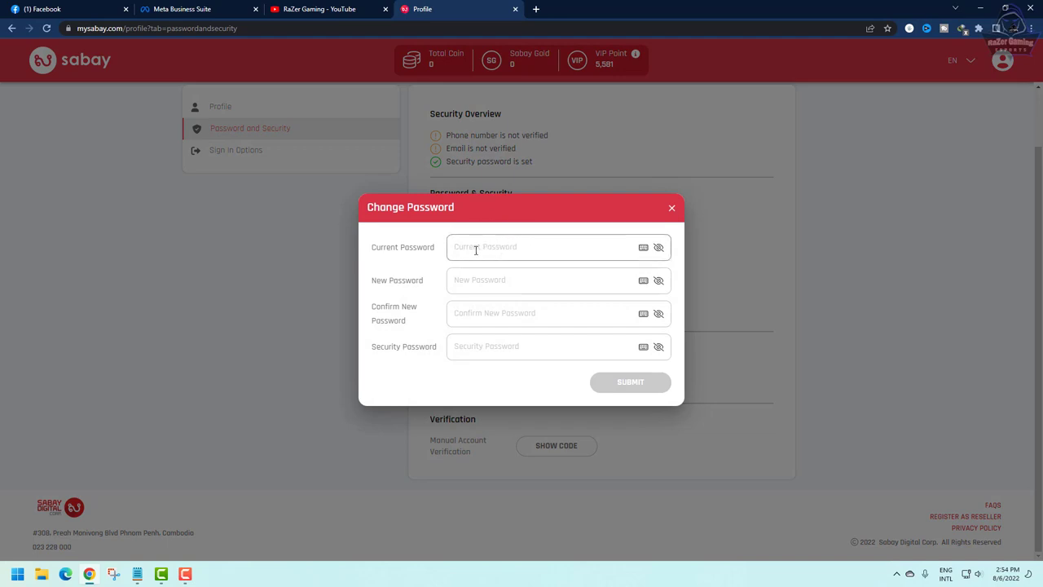
left_click_drag(371, 246, 435, 246)
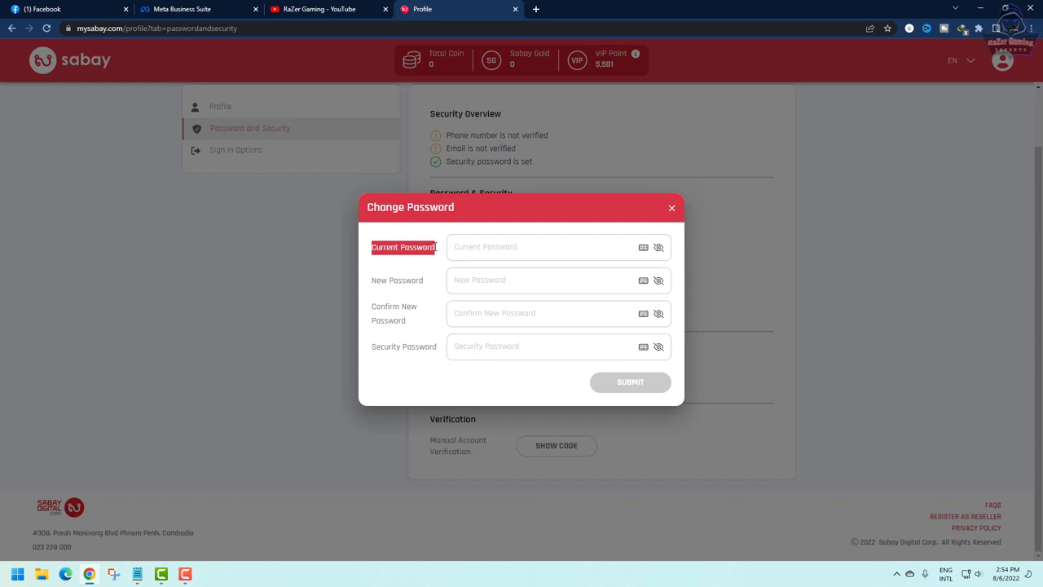
left_click_drag(839, 17, 594, 28)
left_click(883, 154)
left_click_drag(832, 111, 886, 115)
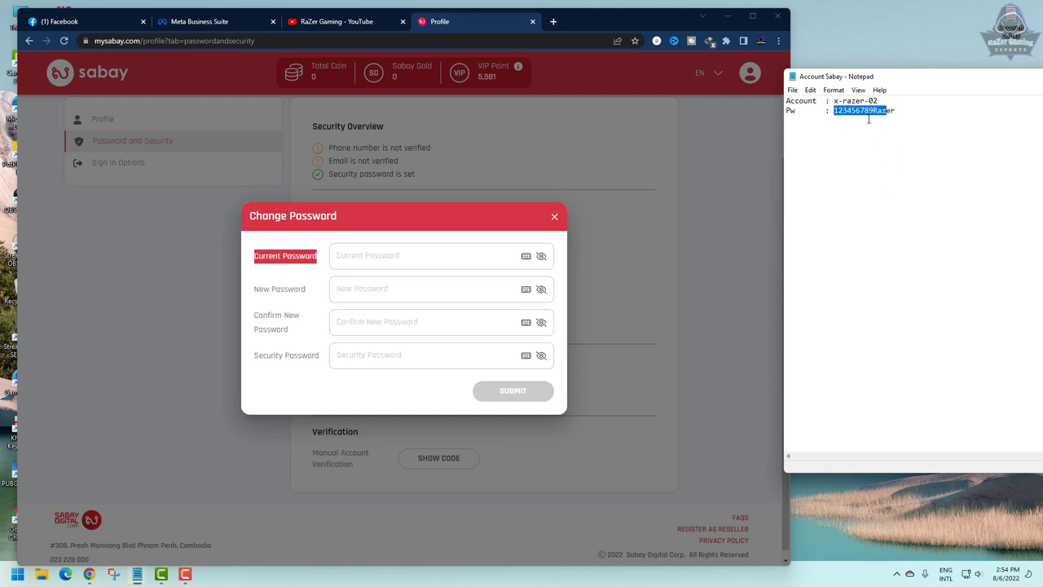
right_click(869, 119)
left_click(892, 150)
left_click_drag(971, 79, 988, 62)
right_click(388, 257)
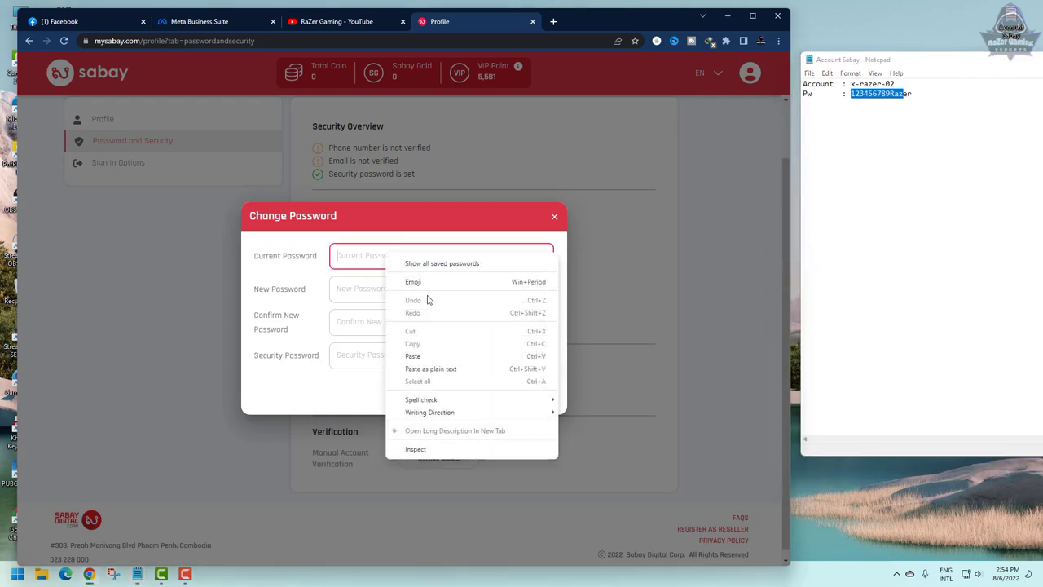
left_click(418, 356)
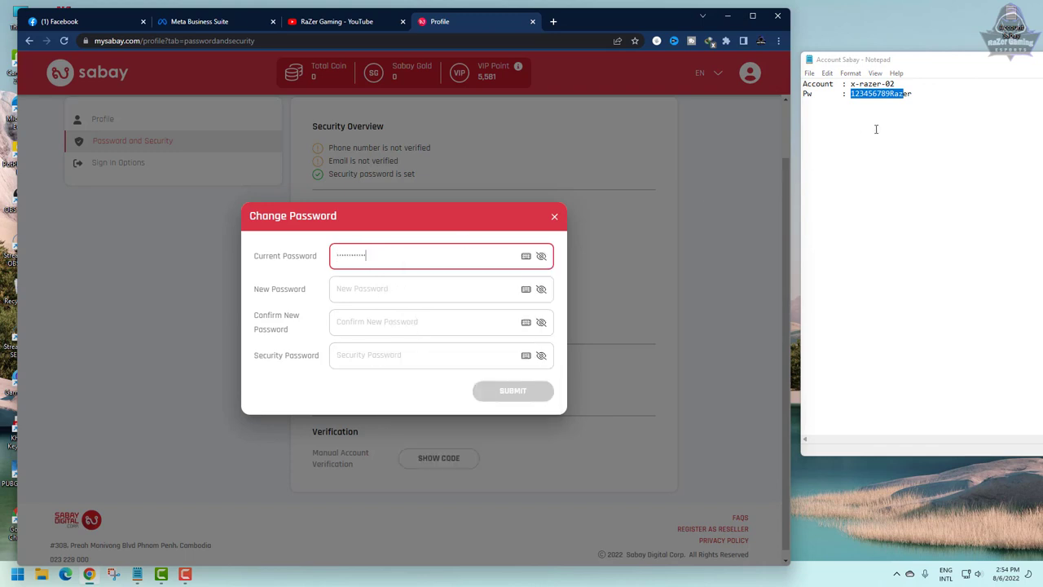
Paste the saved password from the notes into New Password and Confirm New Password.
left_click(873, 95)
left_click_drag(851, 92, 909, 96)
right_click(906, 94)
left_click(929, 130)
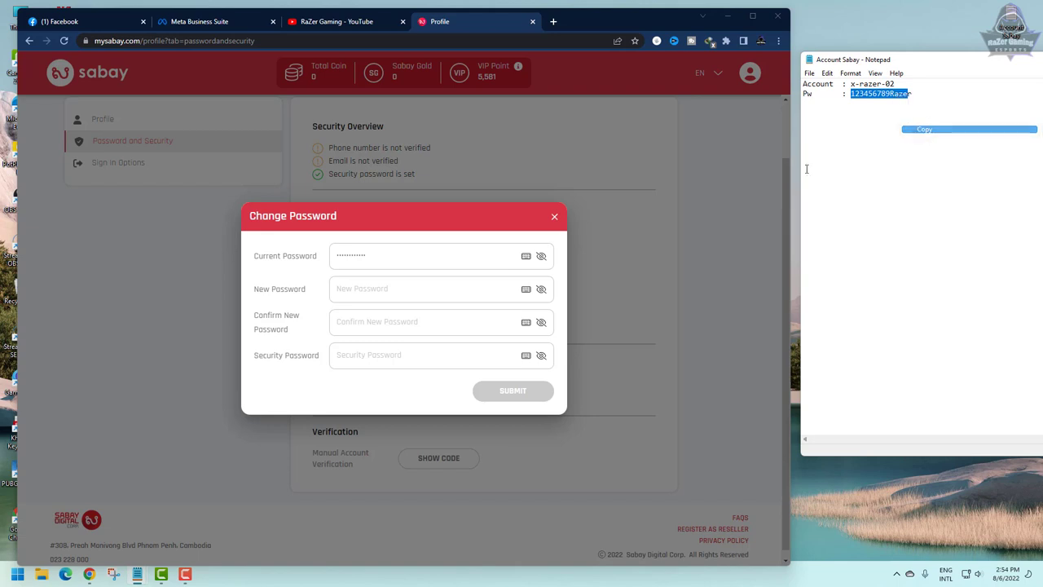
left_click(387, 293)
right_click(387, 293)
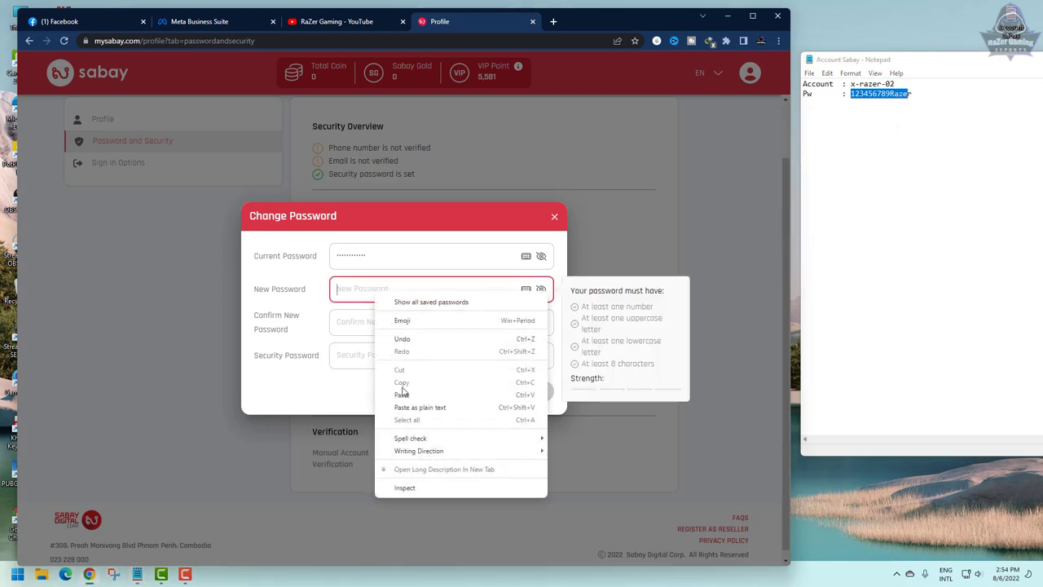
left_click(402, 394)
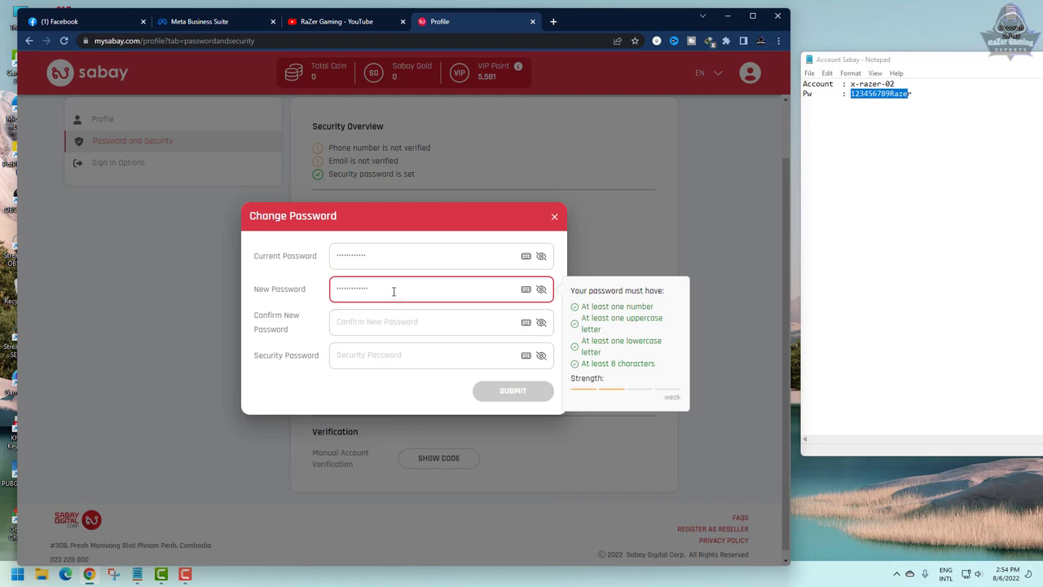
left_click(366, 320)
right_click(366, 321)
left_click(392, 420)
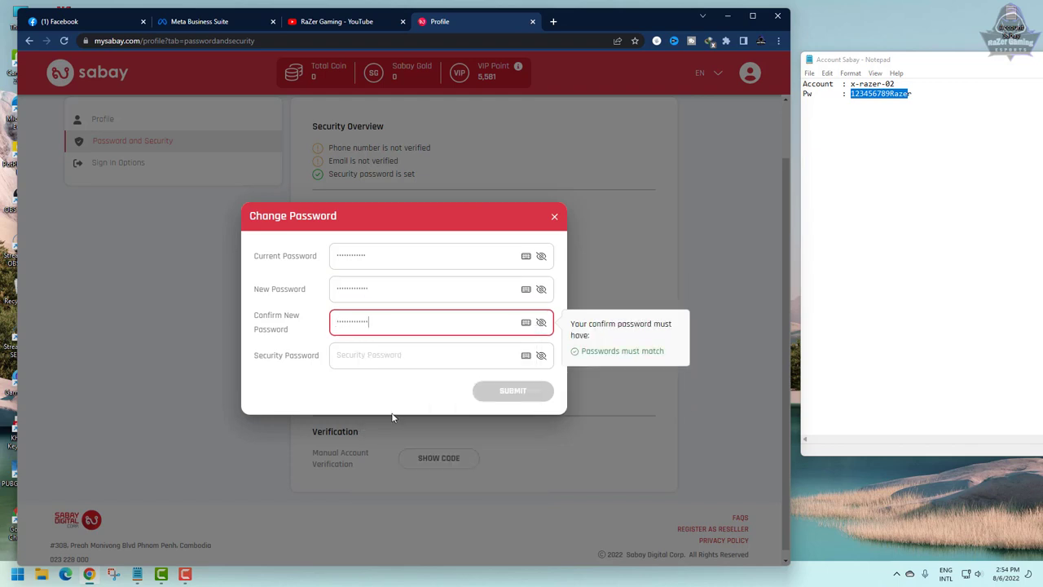
Review the new-password requirements checklist shown under New Password.
left_click(380, 286)
left_click(376, 329)
left_click(375, 287)
left_click(380, 320)
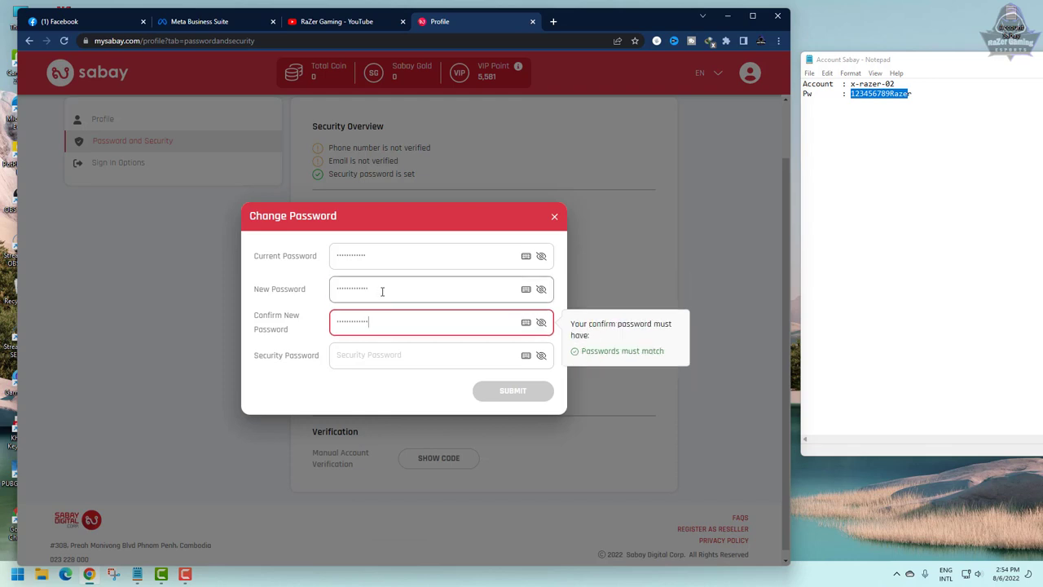
left_click(384, 286)
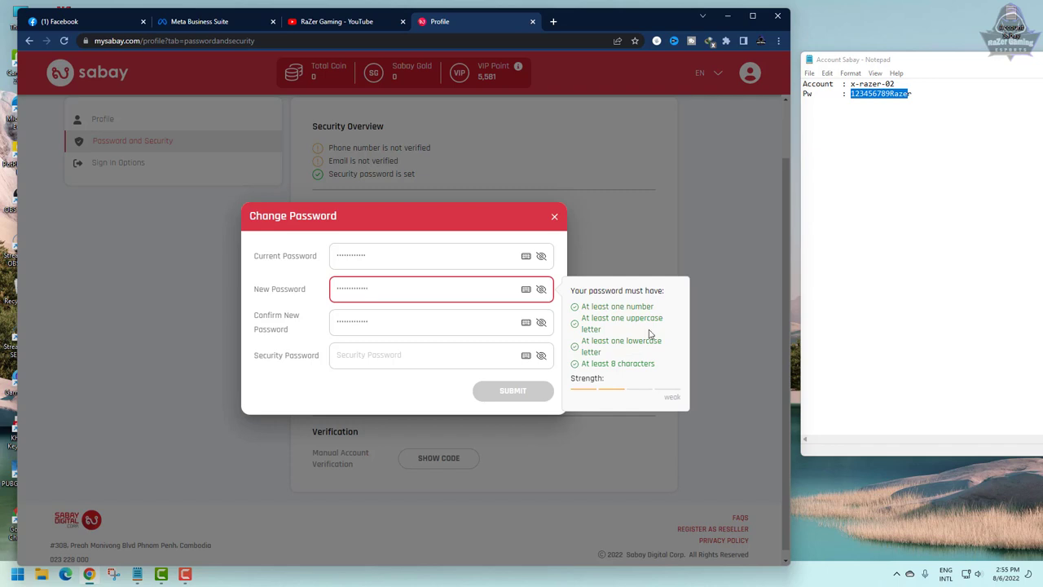
left_click(582, 307)
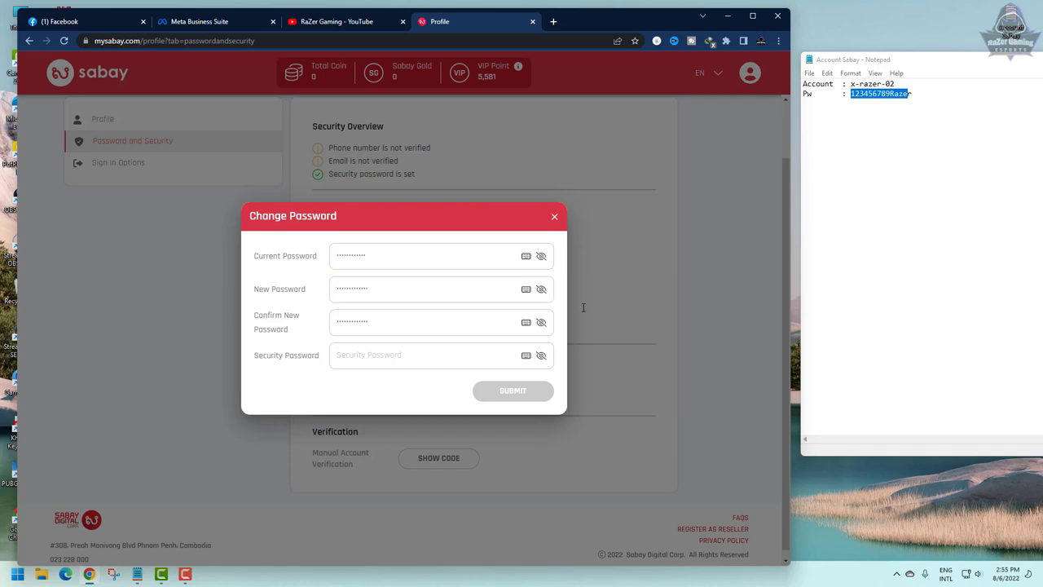
left_click(461, 291)
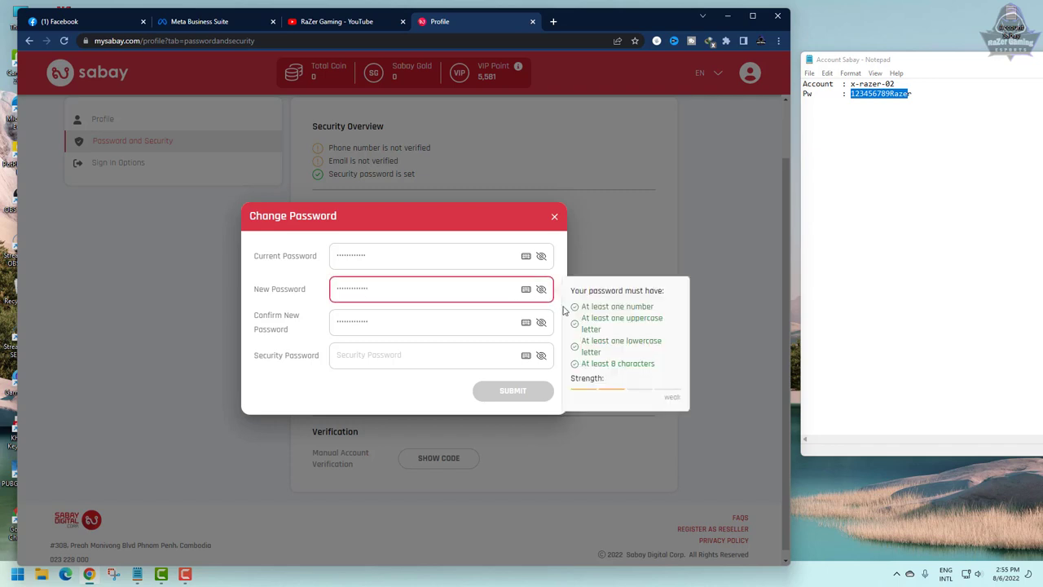
Draft a new seven-character password on a new line in the notes and copy it.
left_click_drag(402, 289, 318, 295)
type("a")
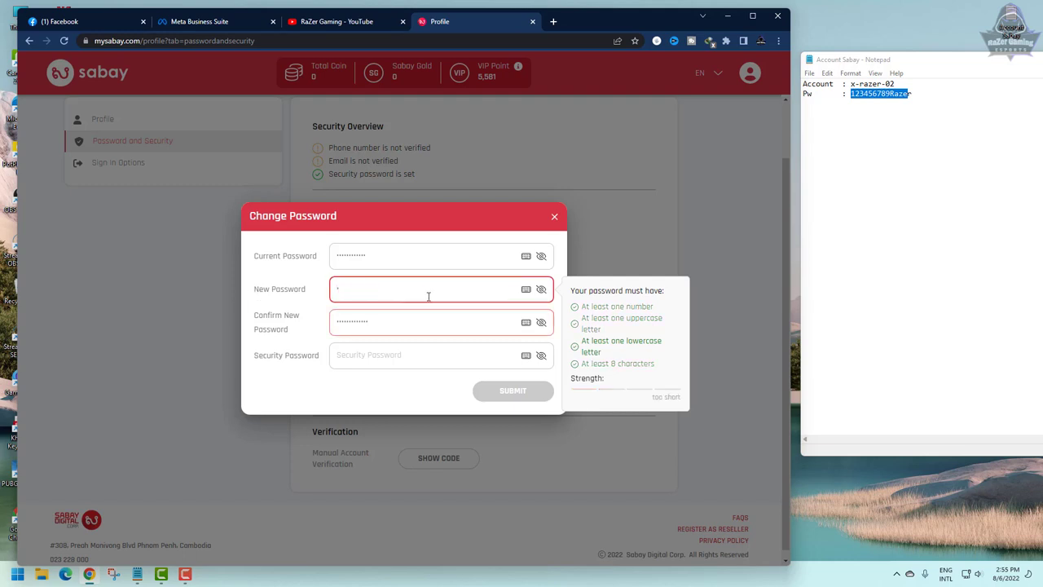
left_click(931, 93)
key("Return")
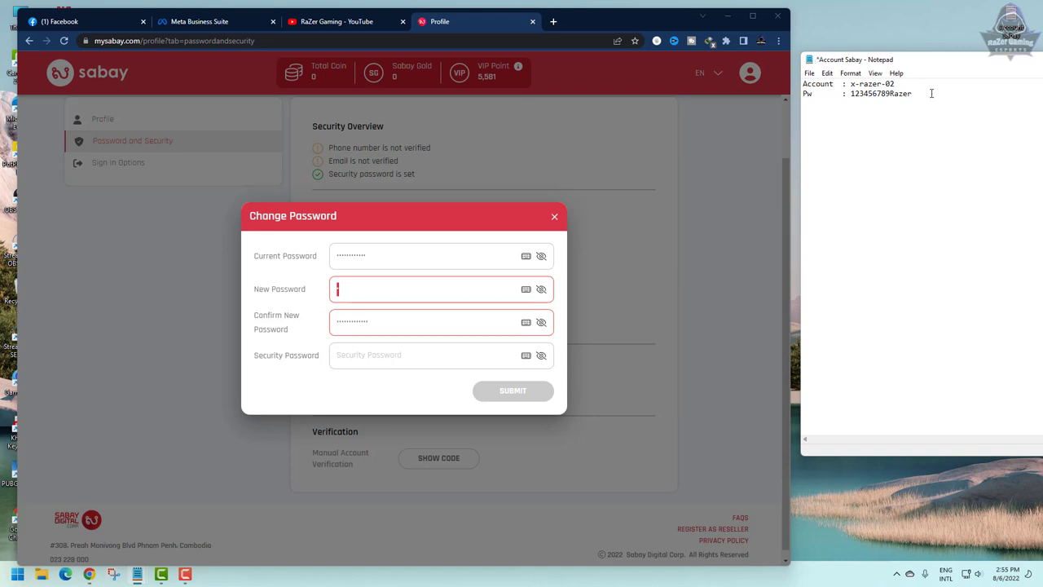
double_click(821, 113)
key("ctrl+c")
Restore the original account password in Current Password after it was mistakenly overwritten.
left_click(457, 261)
key("ctrl+a")
key("ctrl+v")
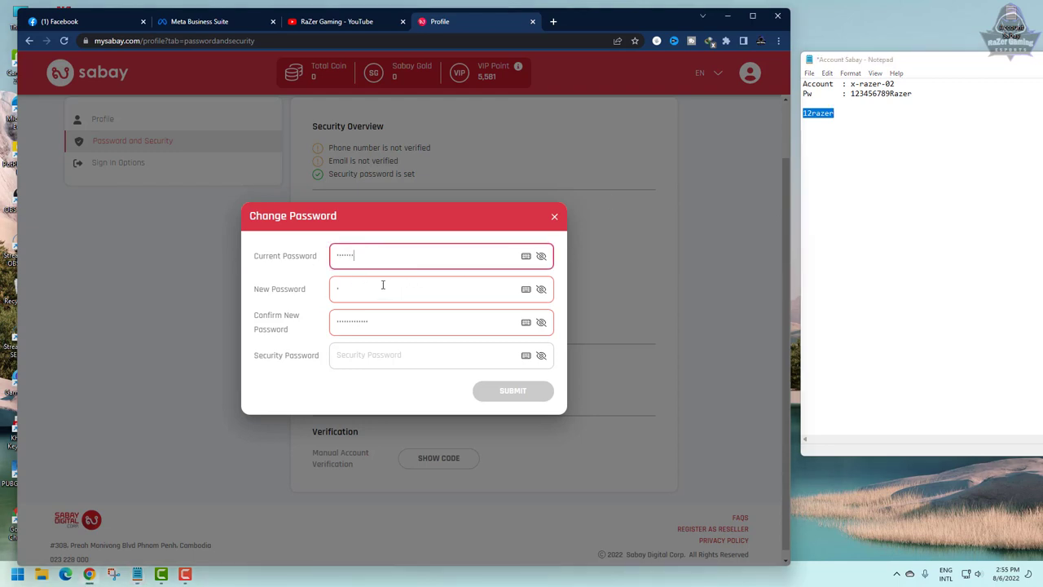
left_click(906, 93)
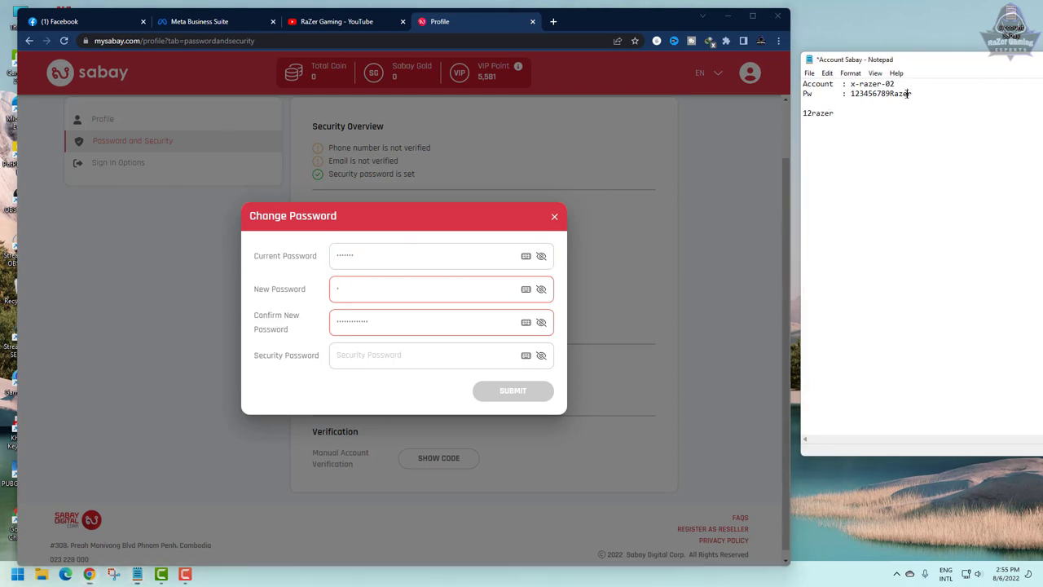
left_click_drag(904, 94, 853, 94)
key("ctrl+c")
left_click(416, 252)
key("ctrl+a")
key("ctrl+v")
Replace the New Password entry with the drafted seven-character password and recheck its rules.
left_click(351, 287)
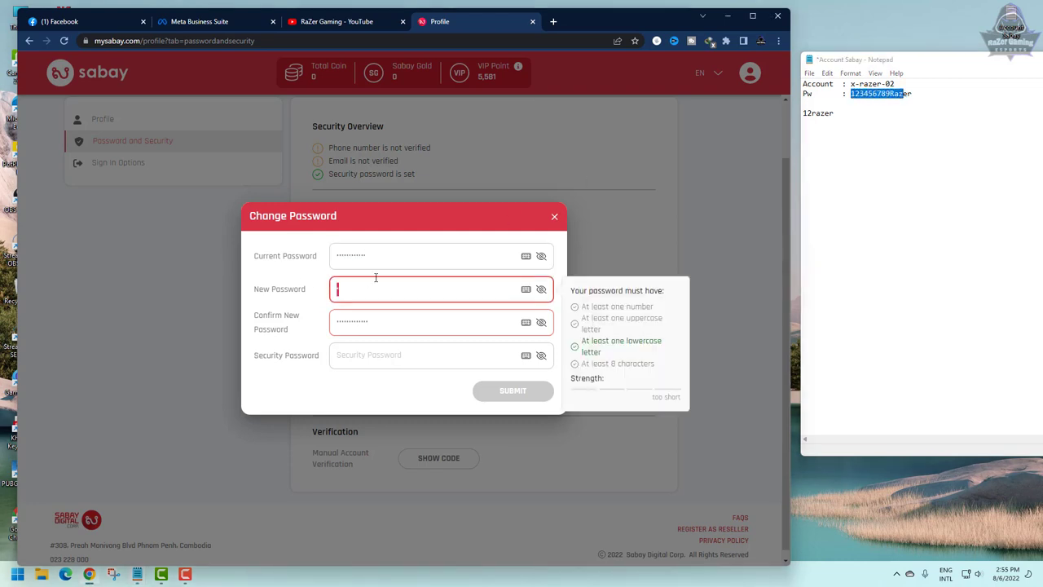
key("alt+Tab")
key("ctrl+End")
key("shift+Home")
key("ctrl+c")
key("alt+Tab")
key("ctrl+v")
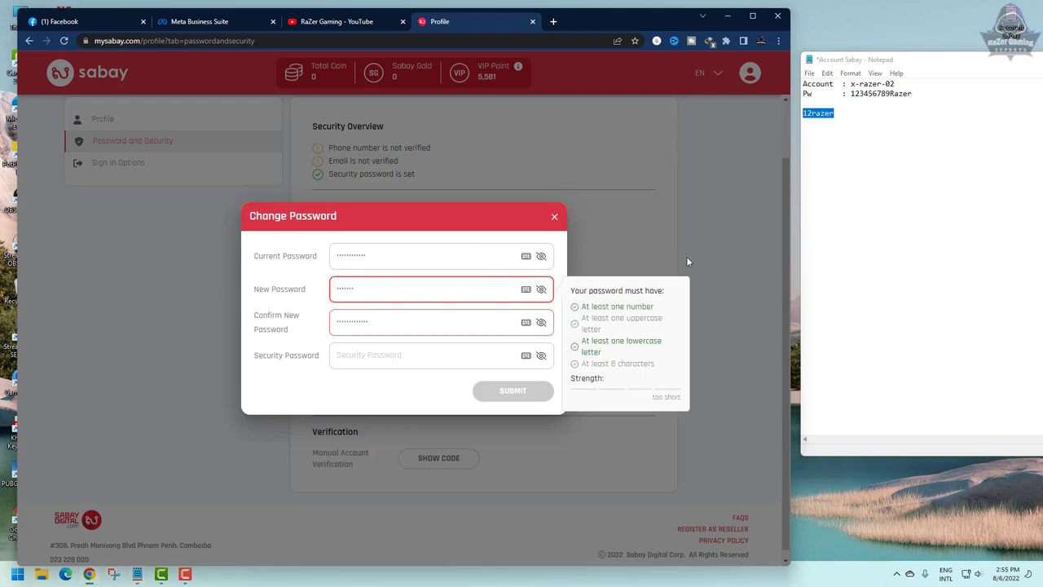
left_click(433, 293)
Paste the new password into Confirm New Password, type the security password, and recheck the rules.
double_click(373, 288)
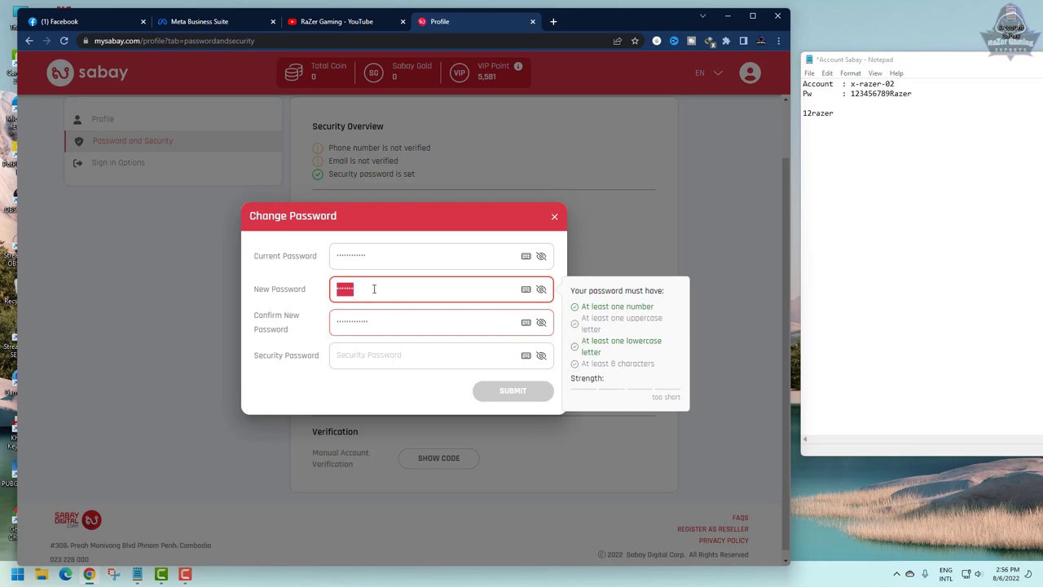
double_click(390, 321)
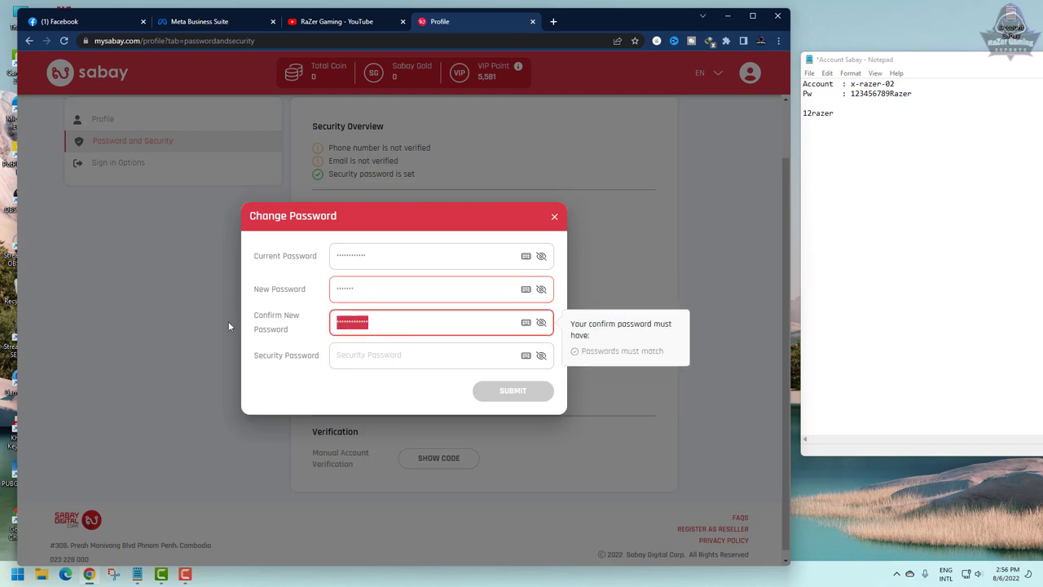
key("ctrl+v")
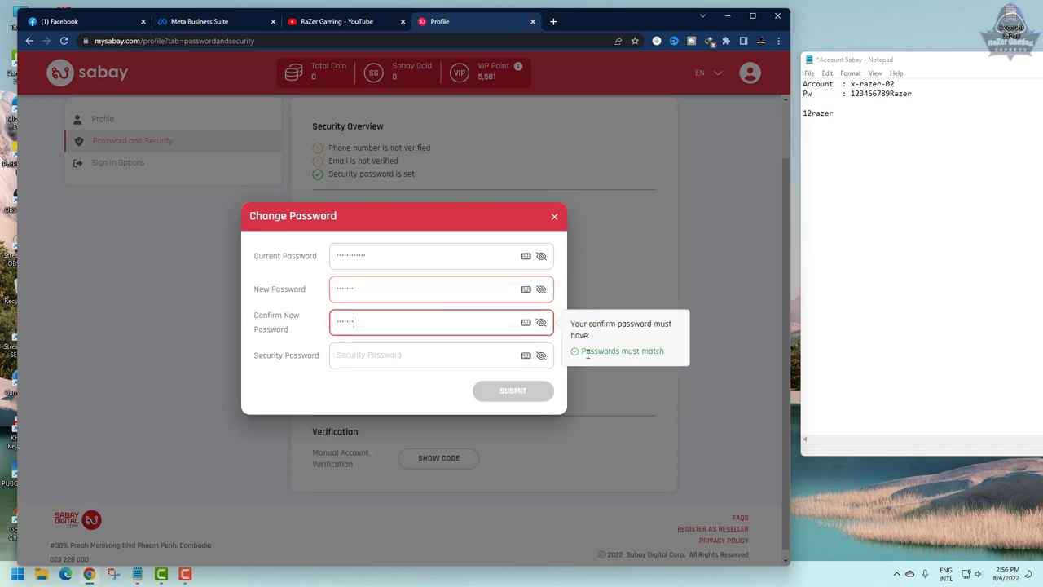
left_click(435, 363)
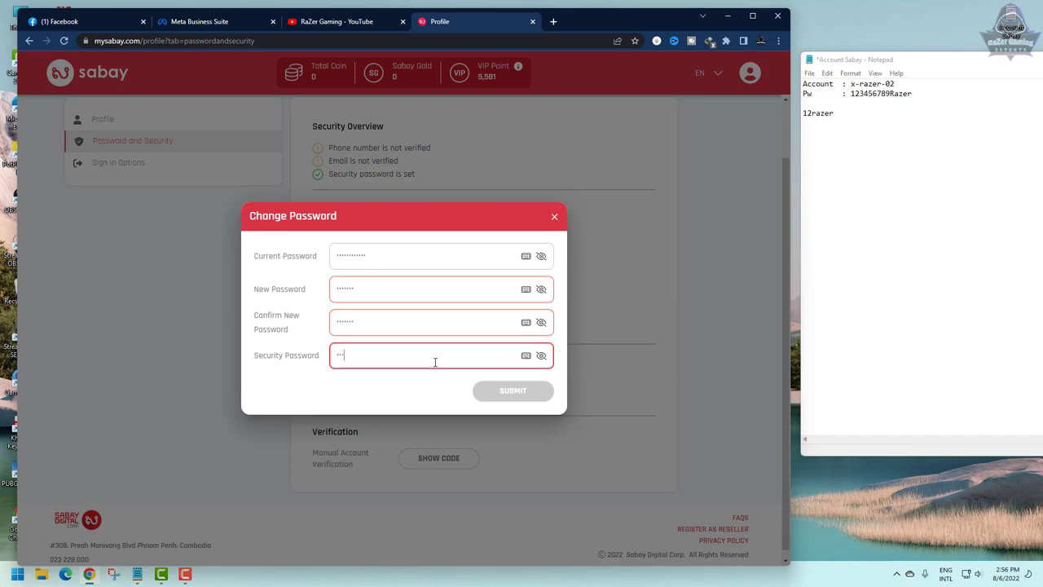
left_click_drag(255, 359, 385, 354)
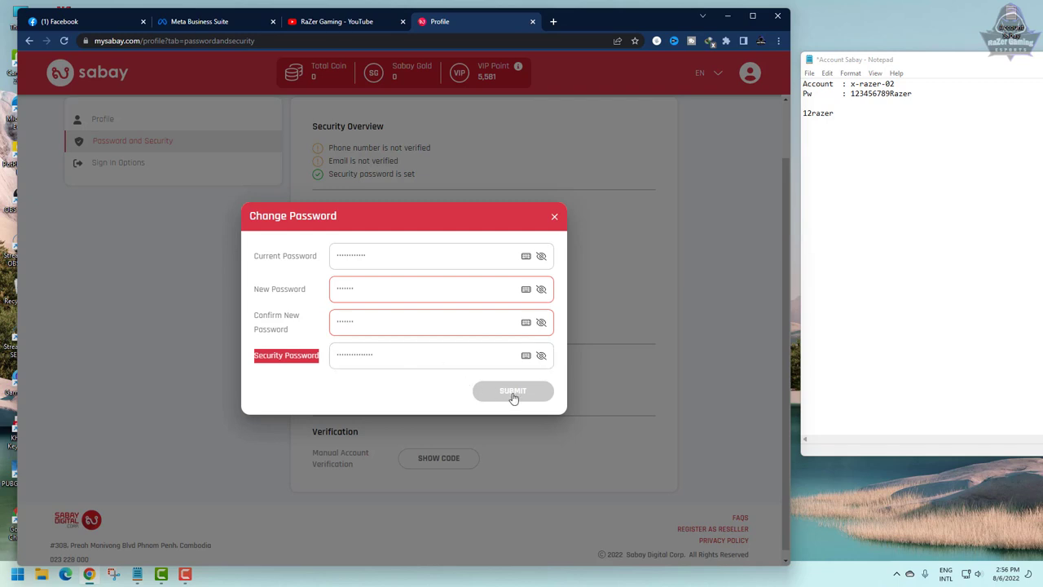
left_click(392, 290)
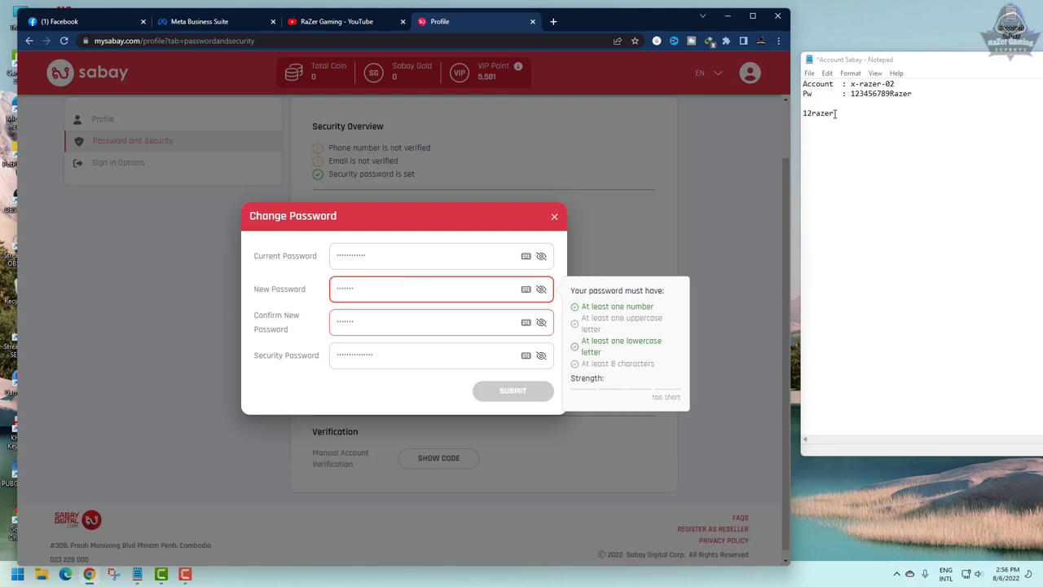
Add the digit 3 to the noted password and paste it into both new-password fields.
left_click_drag(831, 115, 803, 113)
left_click(812, 114)
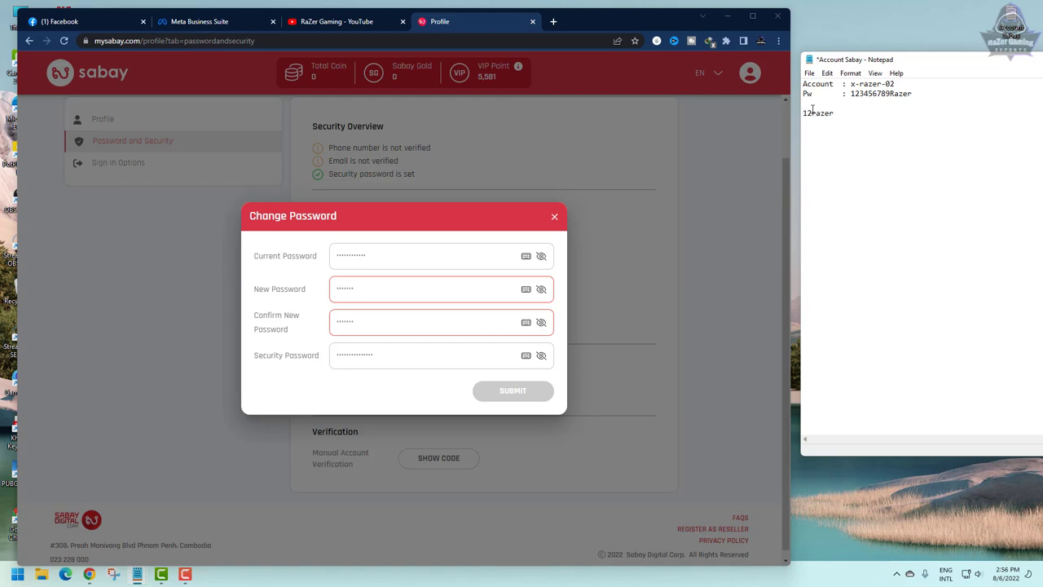
type("3")
left_click_drag(846, 113, 798, 114)
left_click(349, 288)
double_click(349, 288)
key("ctrl+v")
double_click(372, 321)
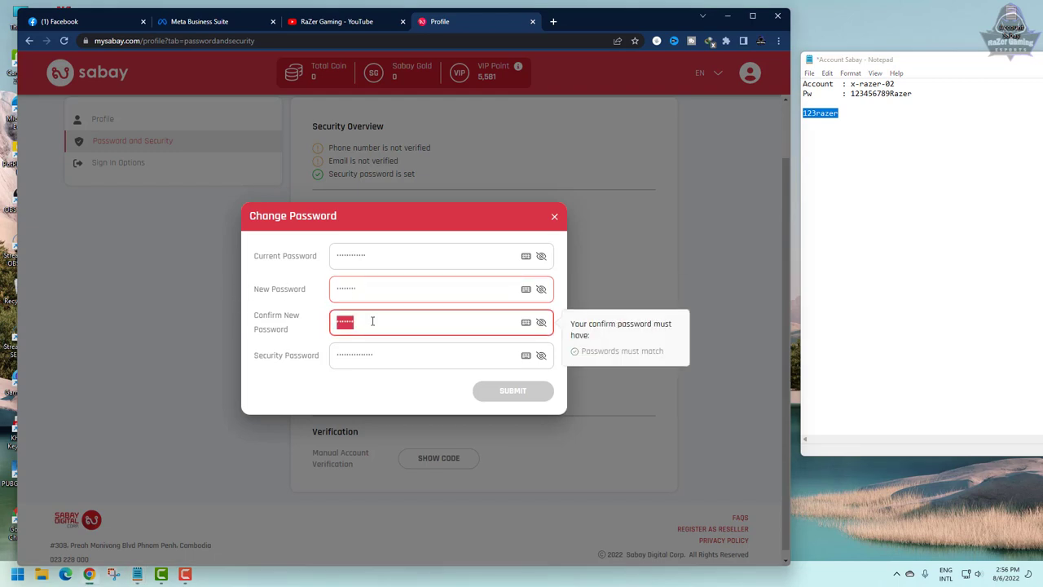
key("ctrl+v")
left_click(424, 286)
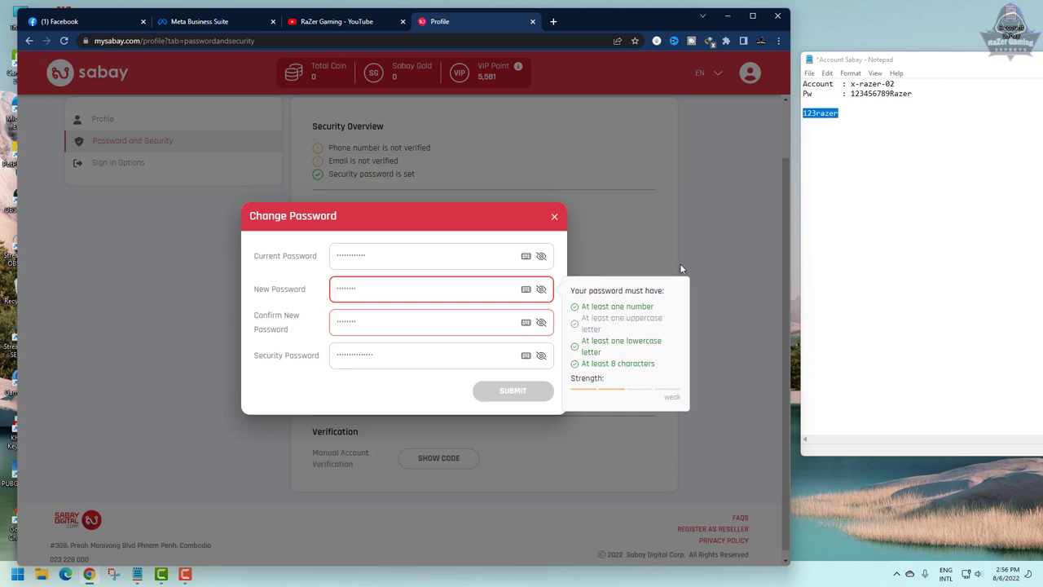
Add an uppercase R, save the notes, and paste the final password into New and Confirm fields.
left_click(819, 113)
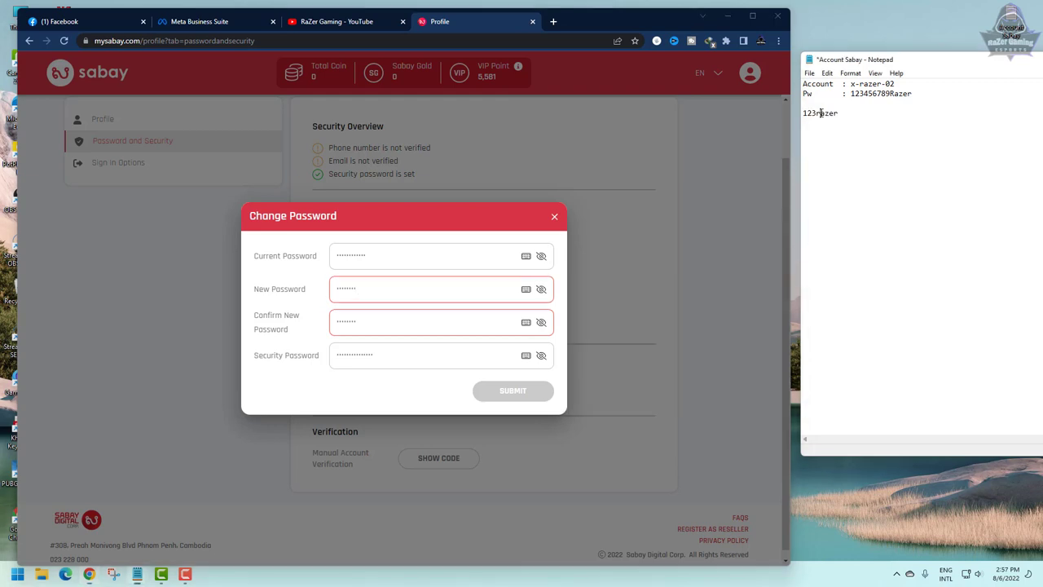
type("R")
left_click_drag(991, 64, 988, 123)
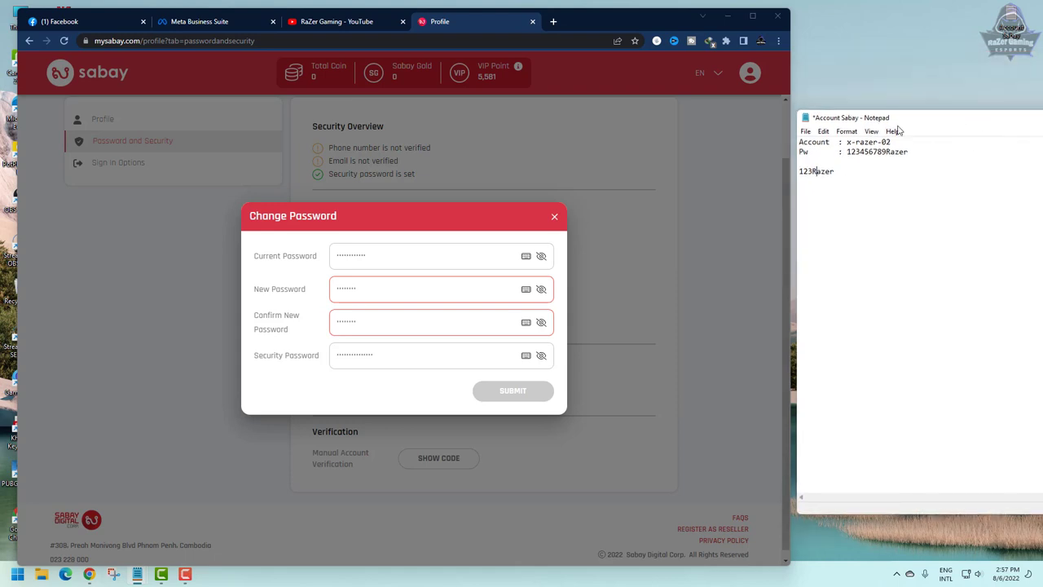
left_click(805, 135)
left_click(823, 179)
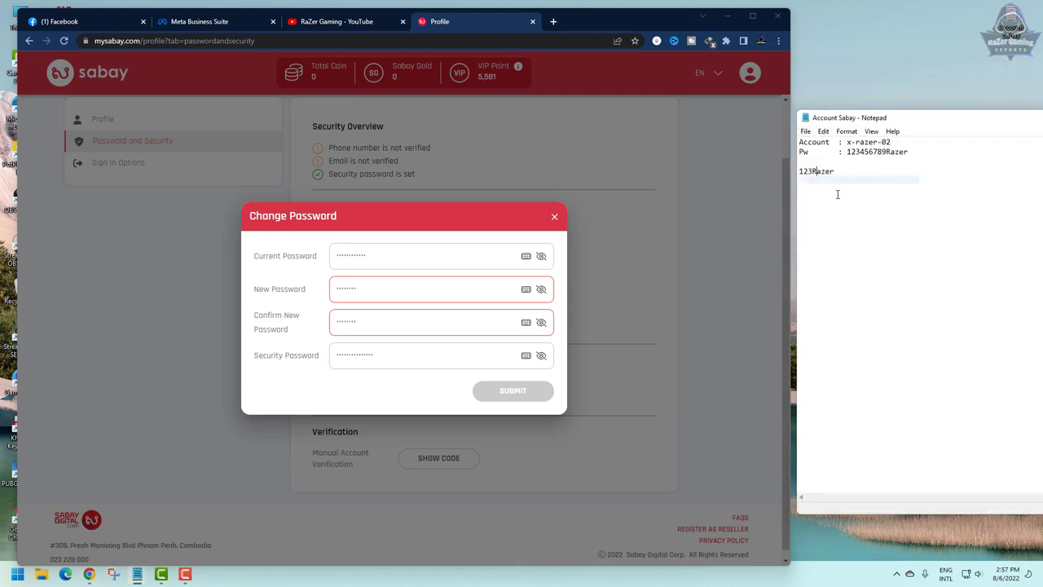
double_click(815, 171)
left_click(397, 288)
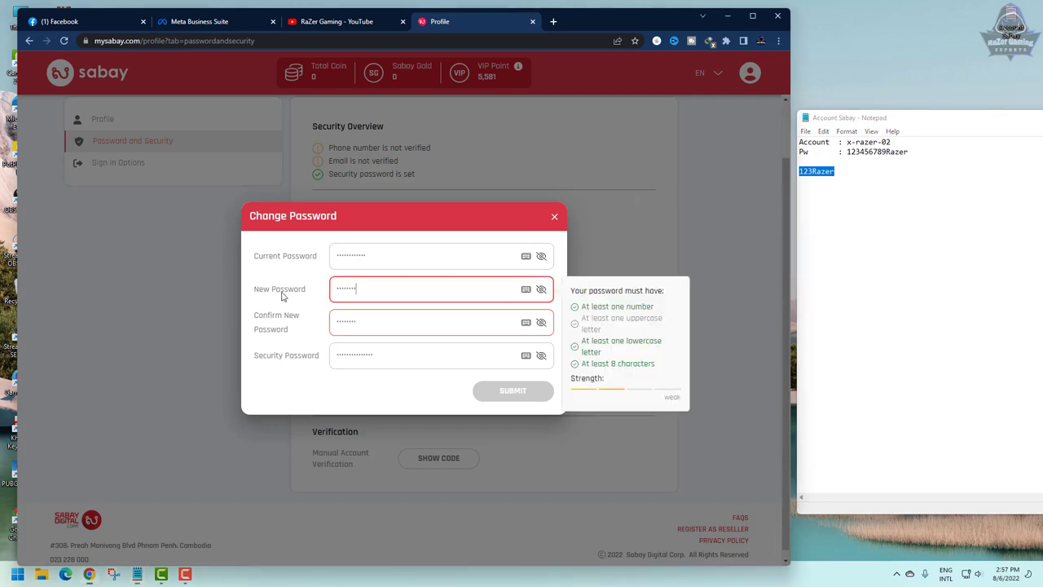
double_click(367, 300)
key("ctrl+v")
double_click(383, 323)
key("ctrl+v")
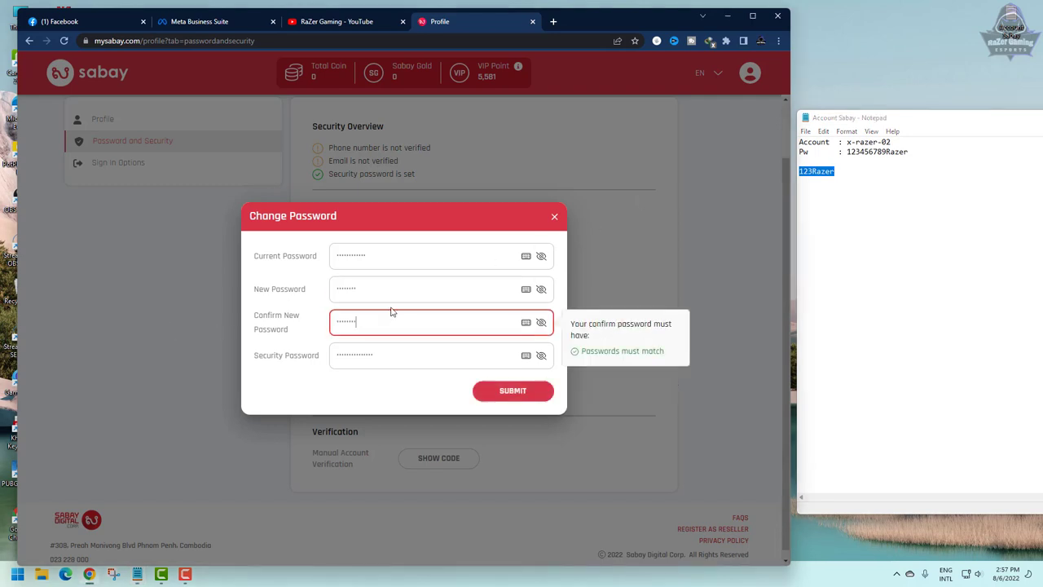
left_click(414, 291)
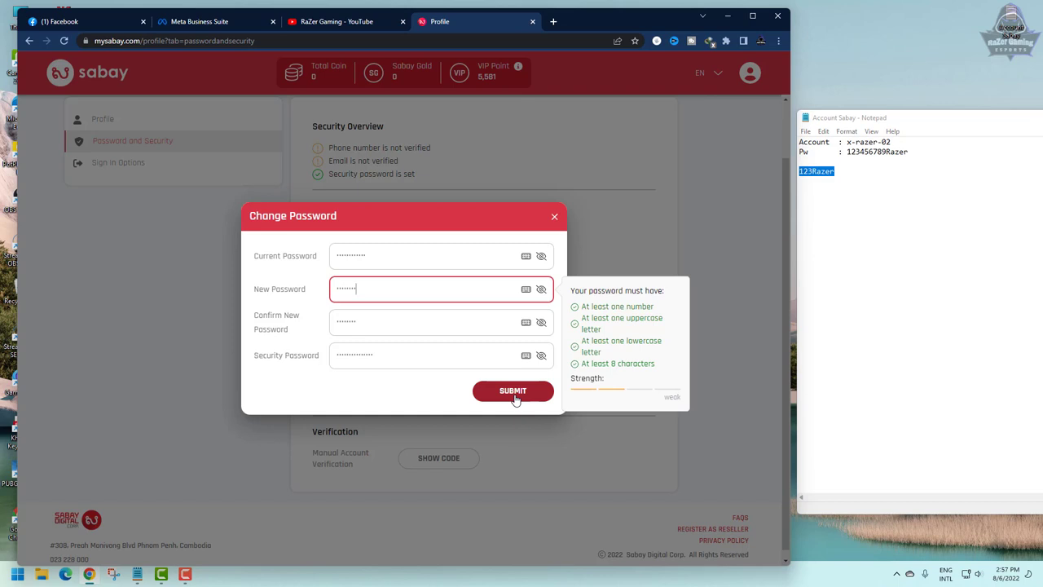
Submit the new login password, then try Change next to Security Password.
left_click(514, 395)
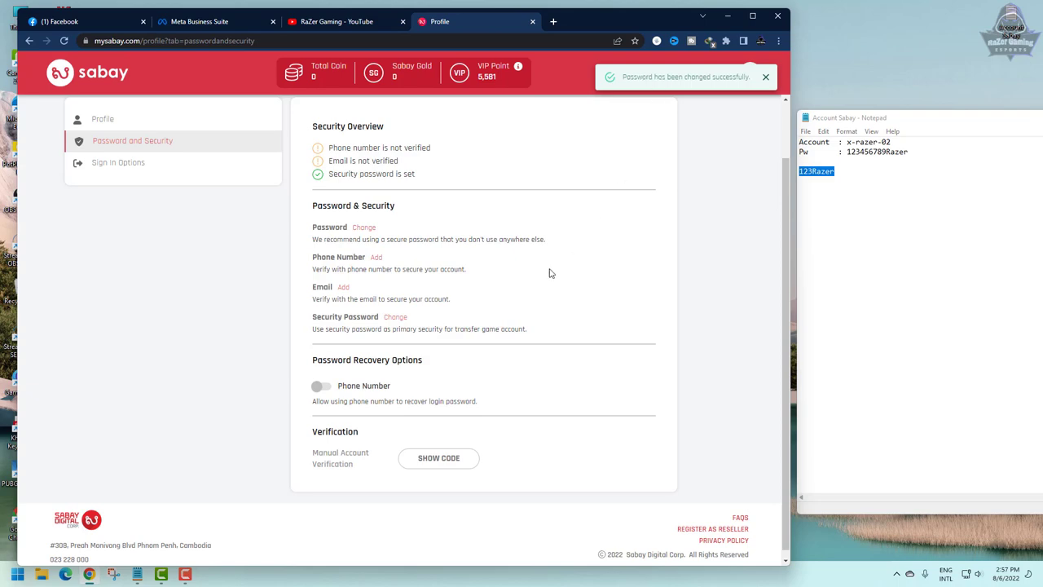
left_click(395, 318)
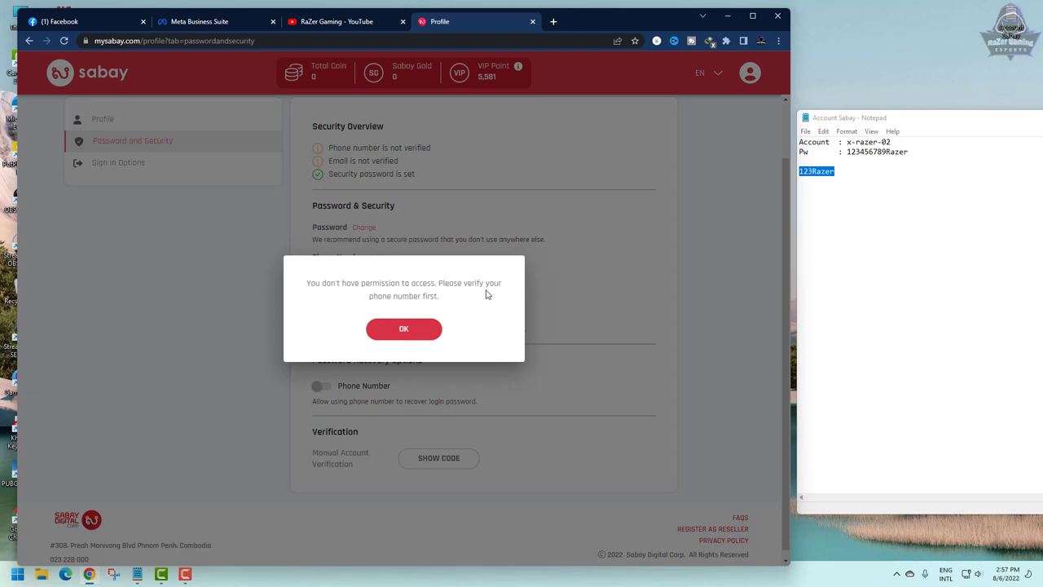
Click OK on the phone-verification notice, scroll down, and choose Add beside Phone Number.
left_click(431, 330)
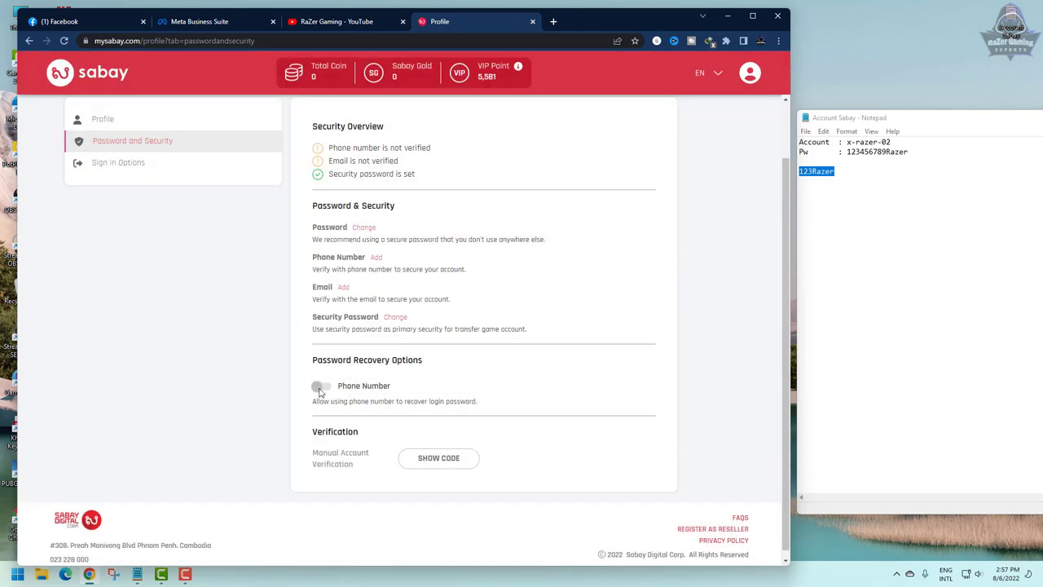
scroll(398, 276, "down", 1)
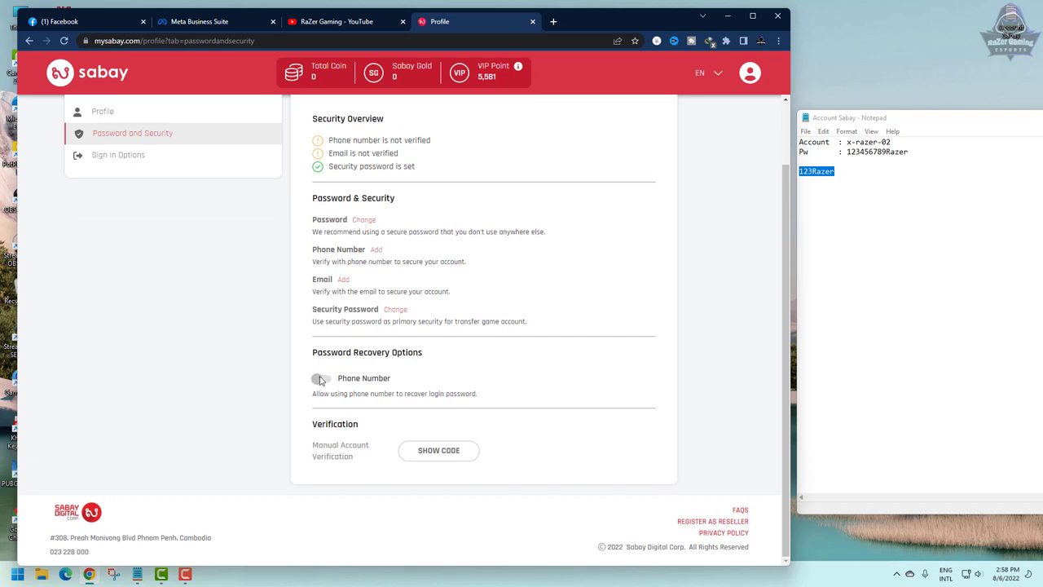
left_click(376, 251)
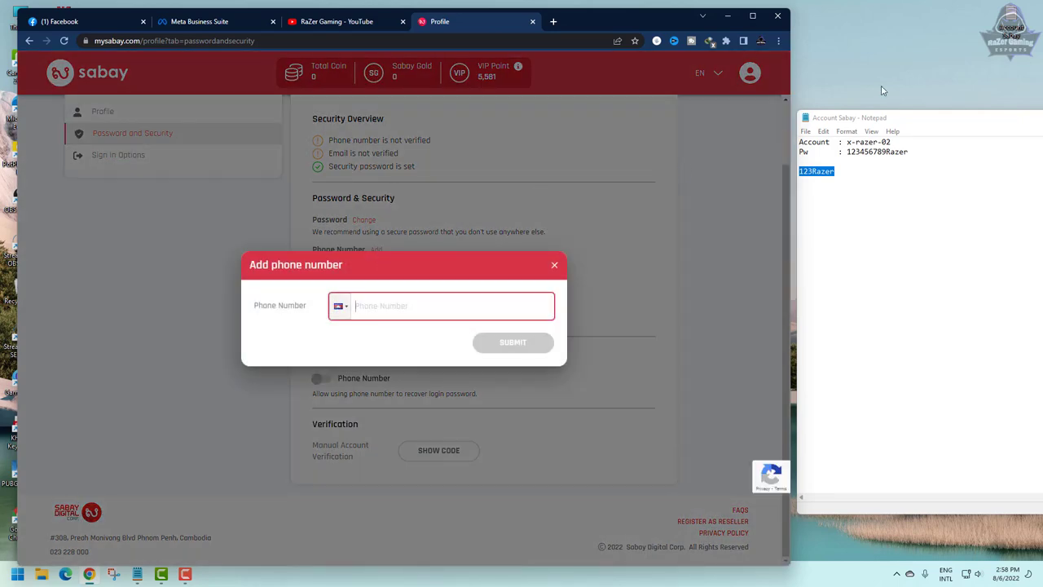
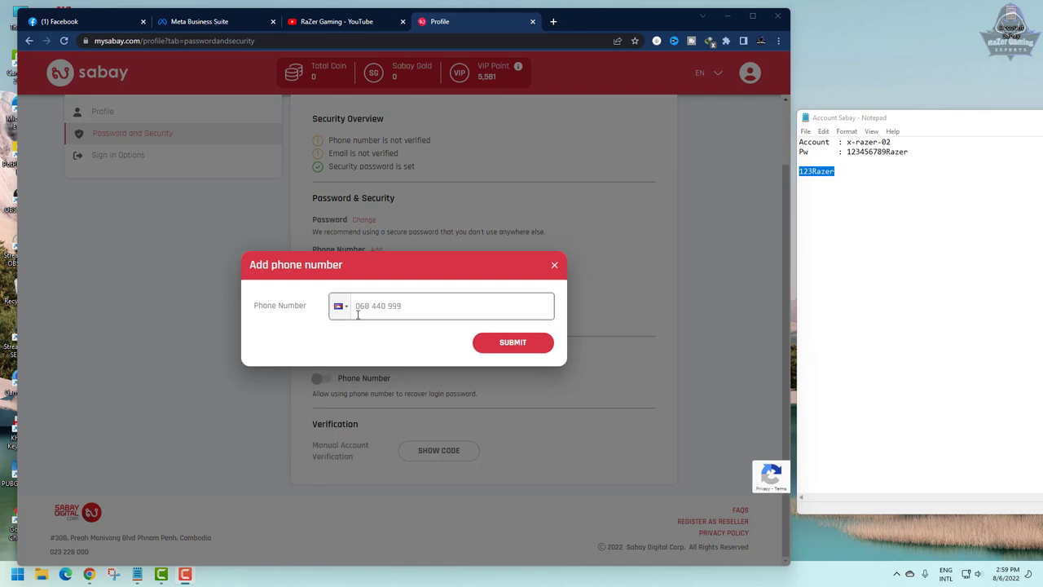
Try pasting the account's phone number into the Add phone number field.
left_click(373, 303)
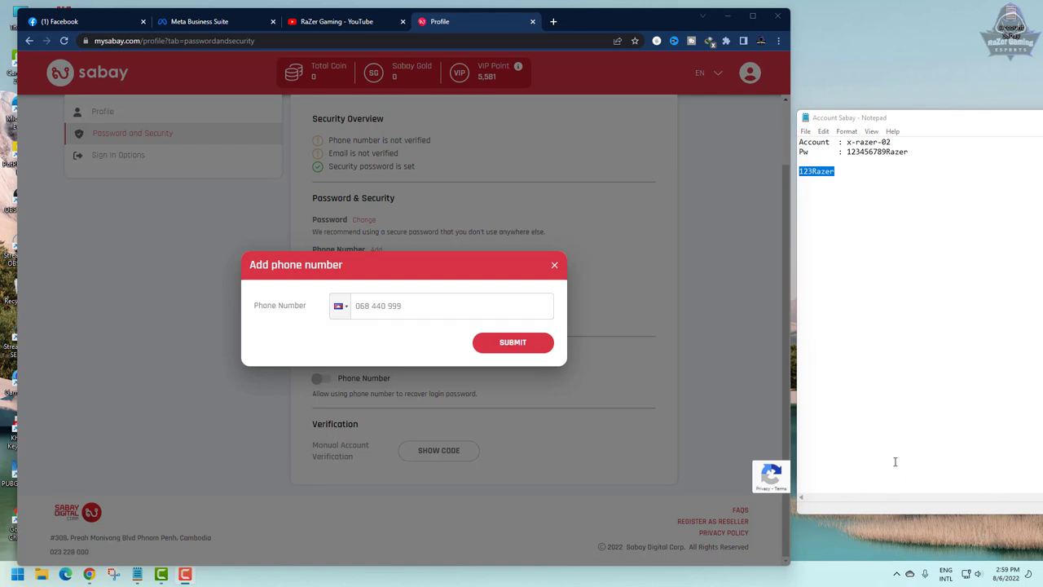
left_click(931, 457)
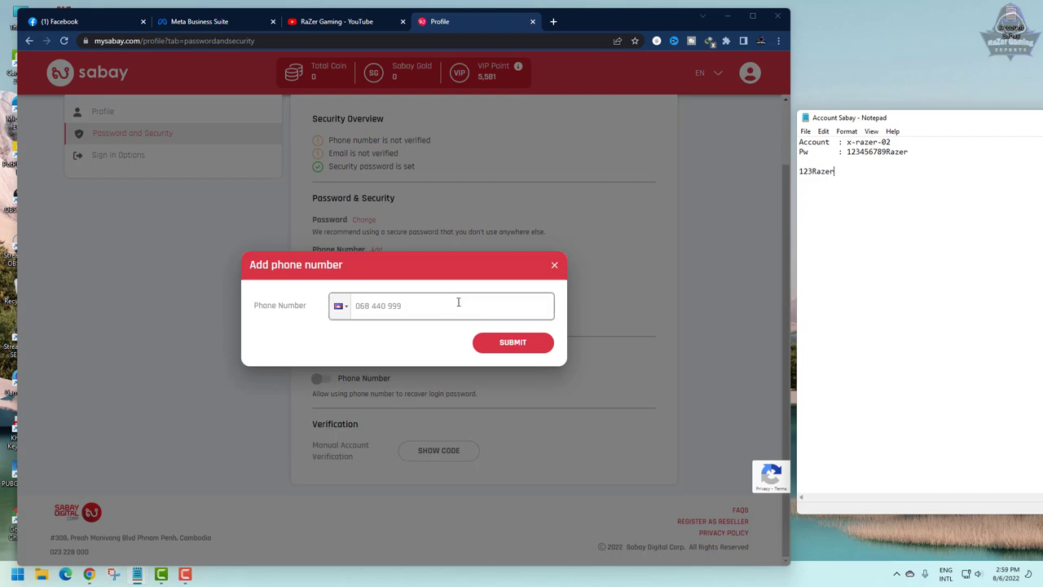
Submit the phone number and enter the six-digit SMS verification code to verify it.
left_click(511, 343)
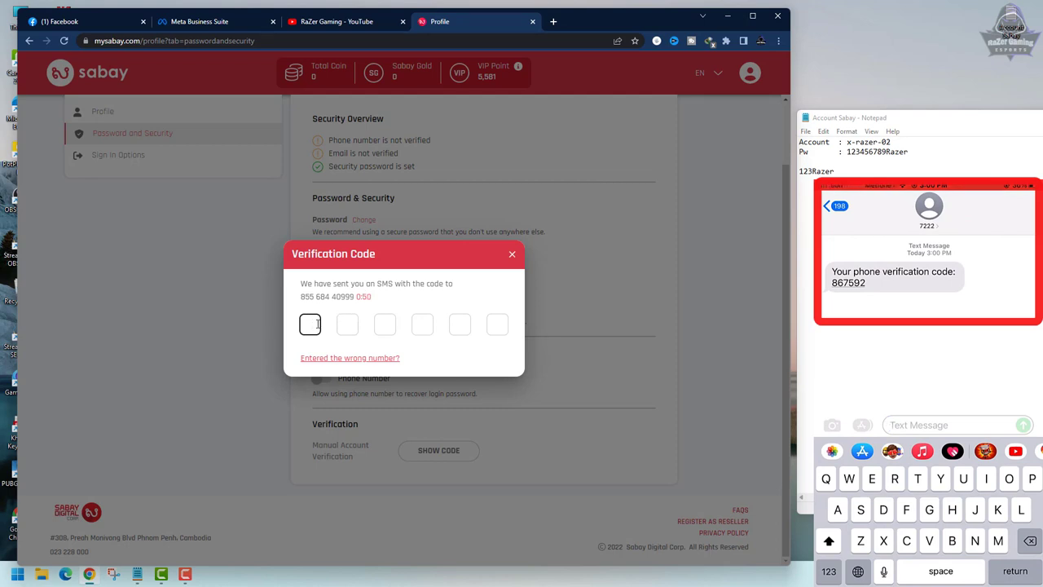
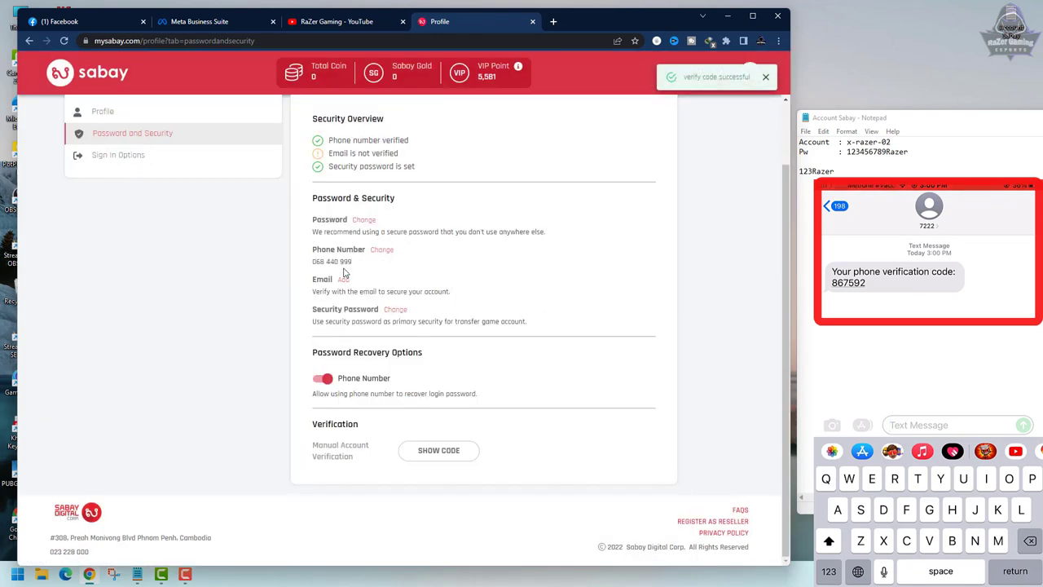
left_click_drag(311, 261, 356, 265)
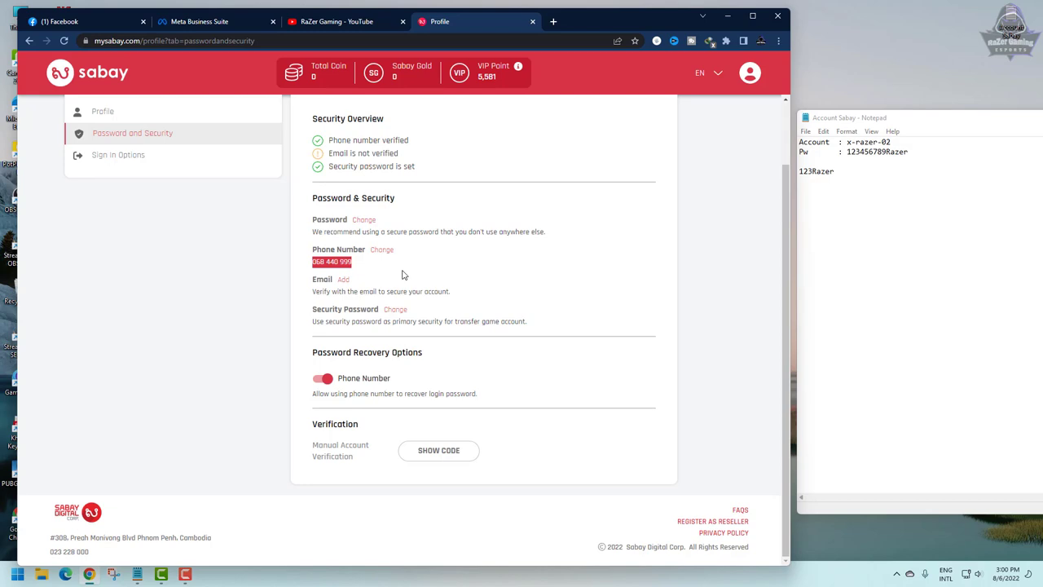
Open the Change Security Password form, go over its fields, and close it without saving.
left_click(397, 311)
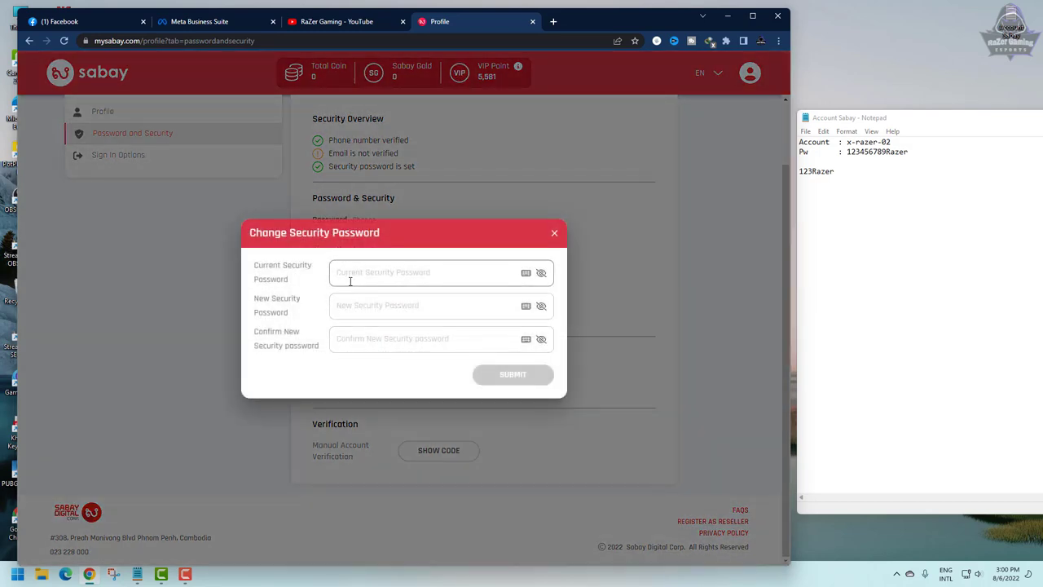
left_click_drag(295, 282, 248, 271)
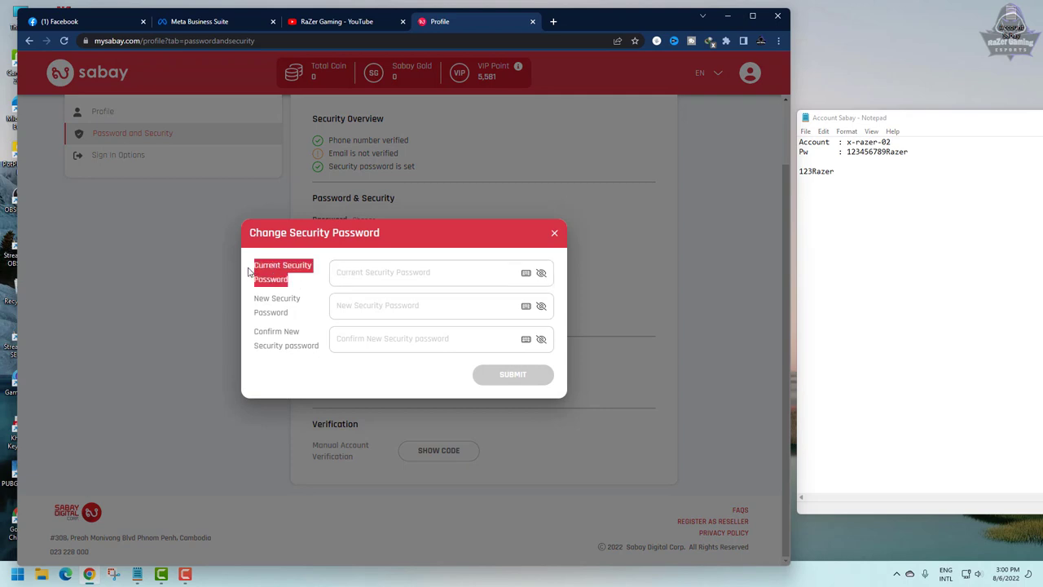
left_click_drag(294, 314, 251, 307)
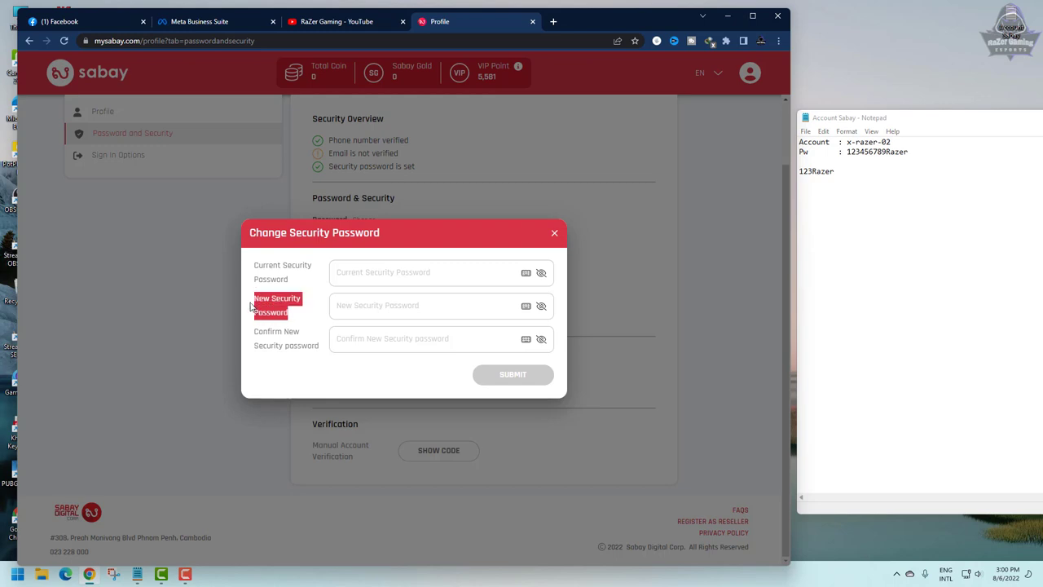
left_click_drag(321, 350, 255, 334)
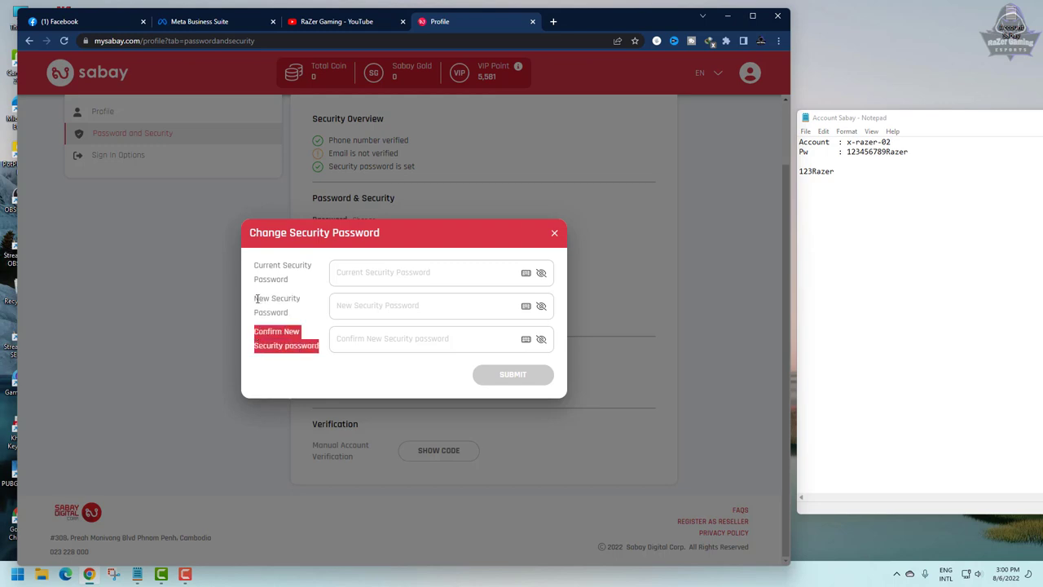
left_click_drag(264, 299, 254, 298)
left_click(282, 329)
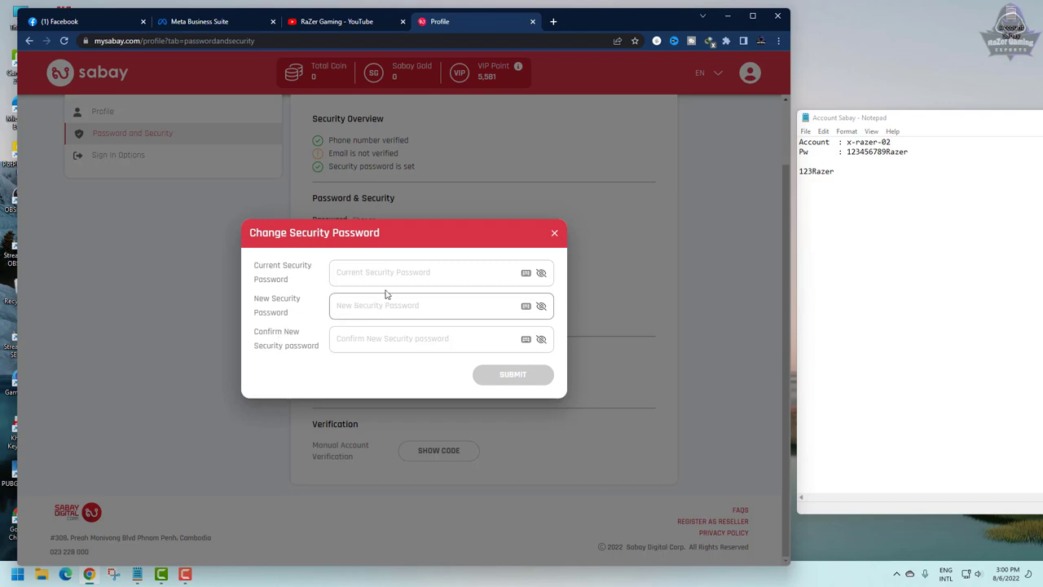
left_click(431, 273)
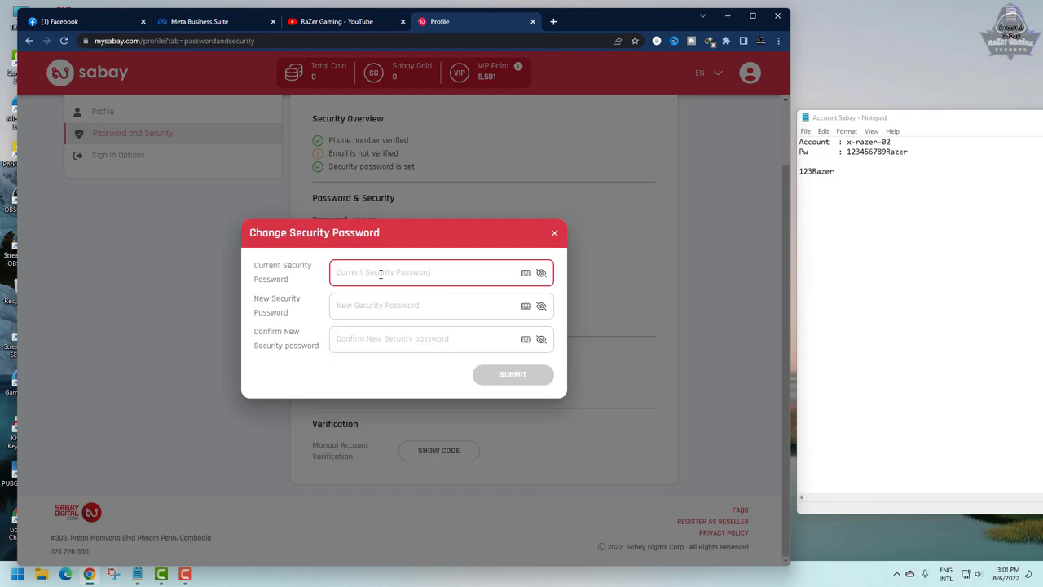
left_click(554, 233)
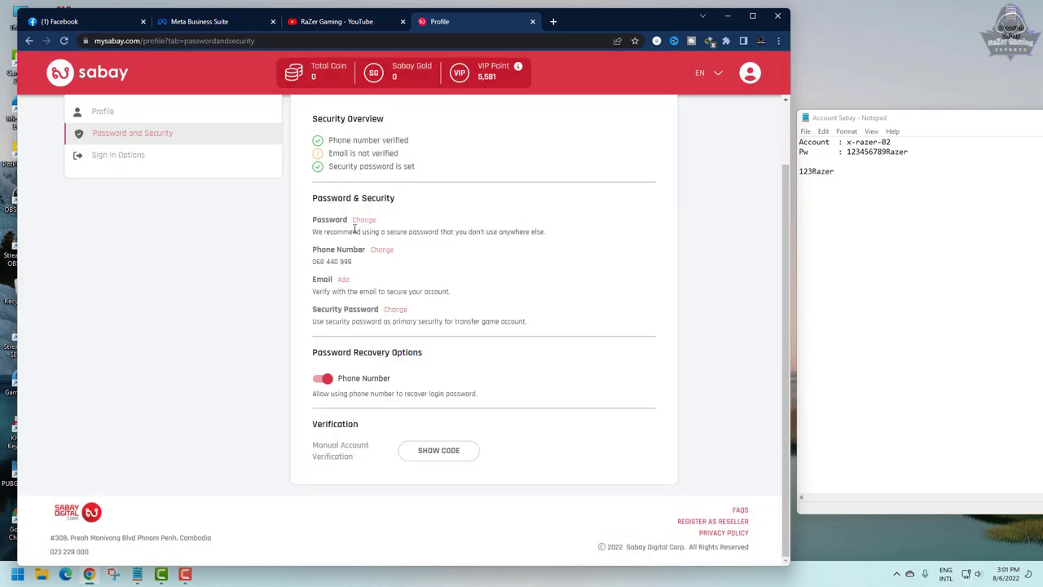
Go through Game Management to JX 2 Online and open Change Password for gaming-02.
left_click(102, 116)
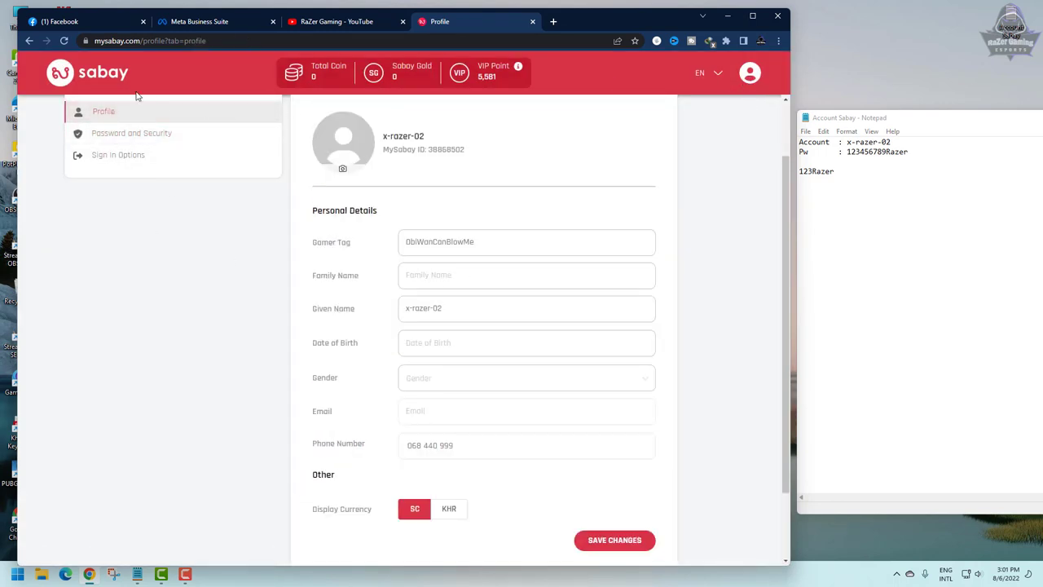
left_click(109, 77)
left_click(266, 263)
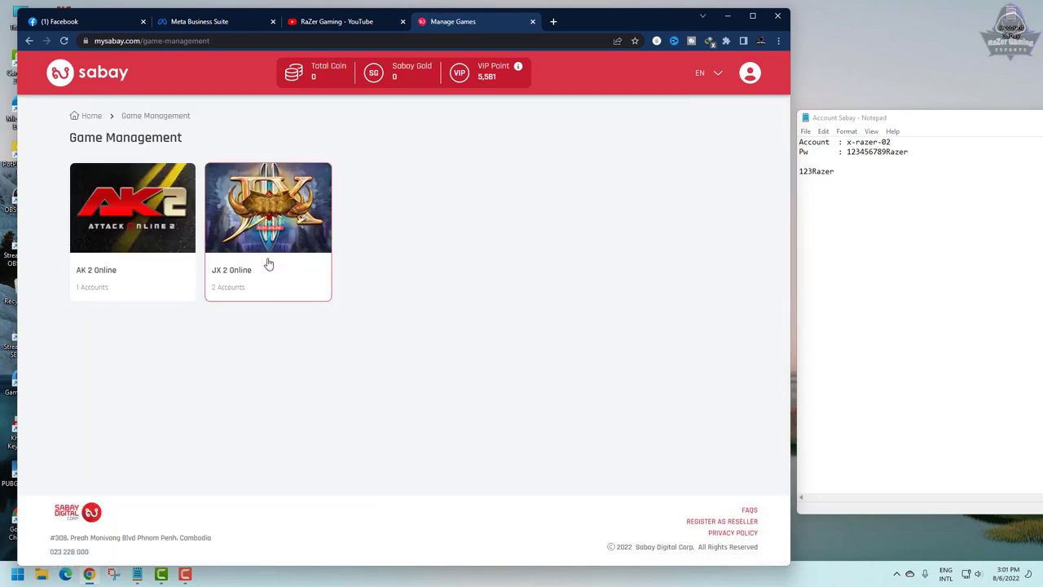
left_click(268, 263)
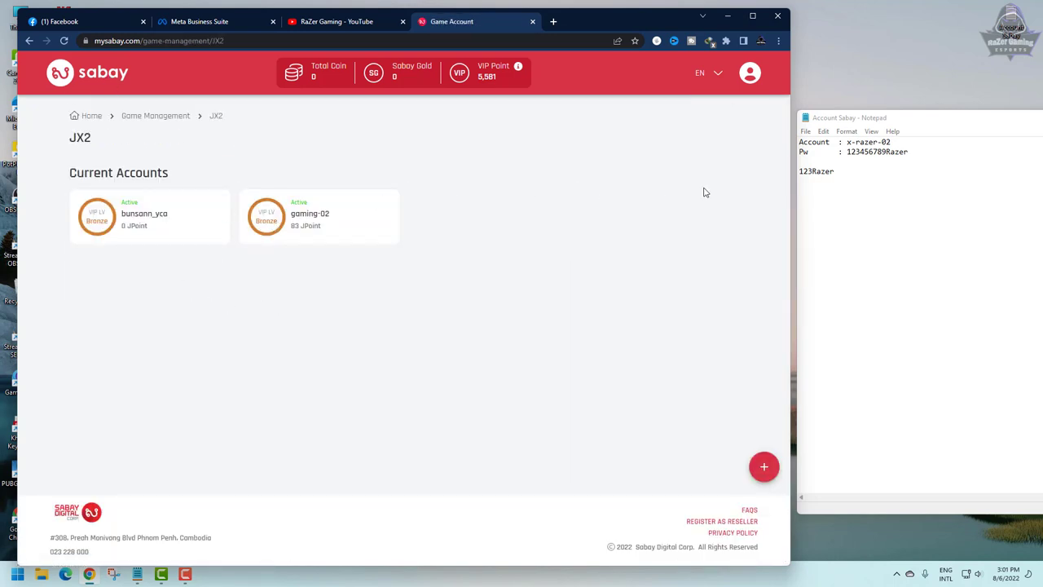
left_click(271, 227)
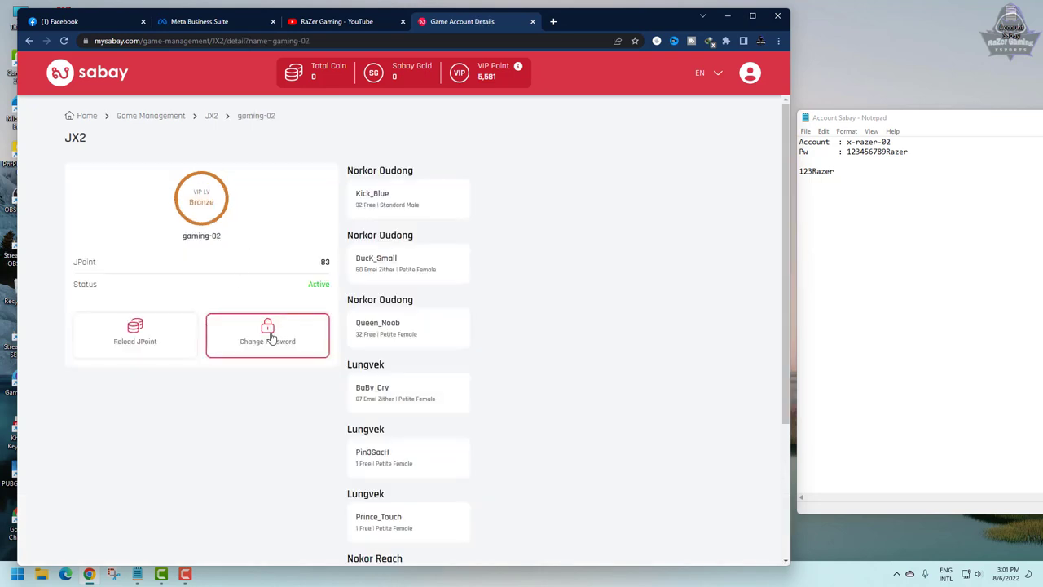
left_click(271, 338)
left_click(367, 285)
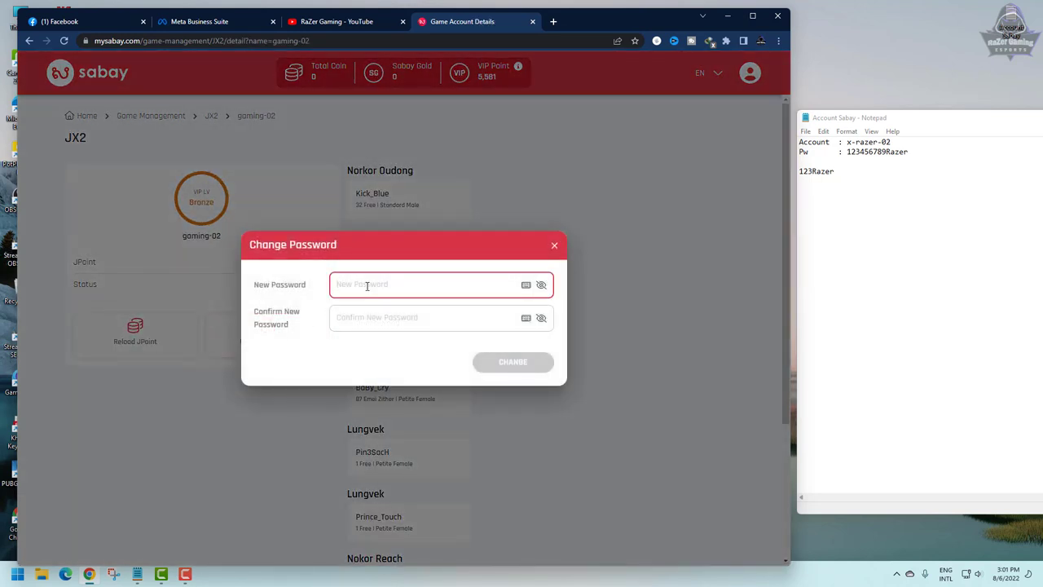
Type trial passwords into the new and confirm password fields.
left_click(359, 312)
left_click(360, 283)
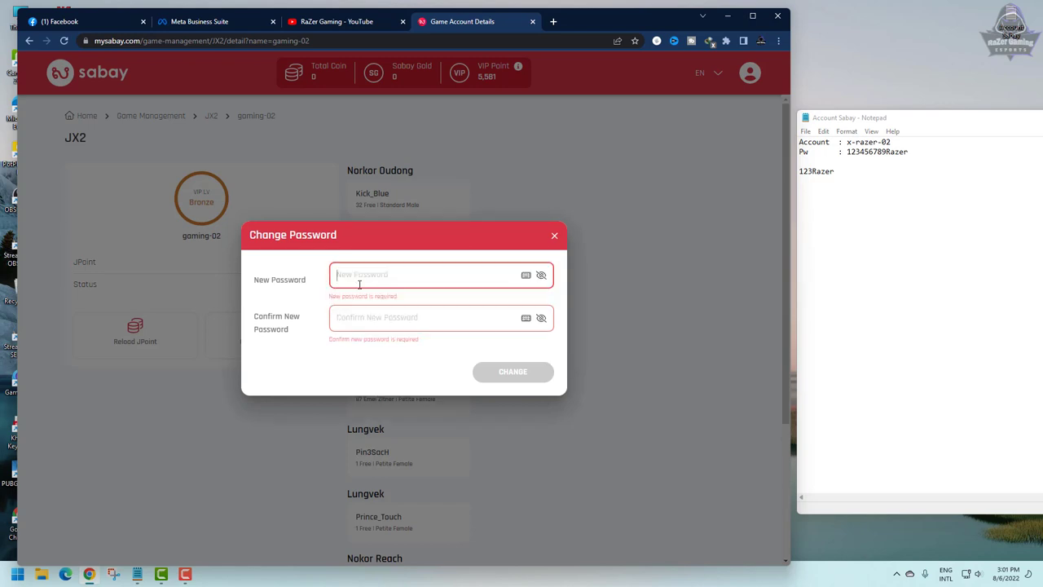
left_click(359, 324)
left_click(357, 278)
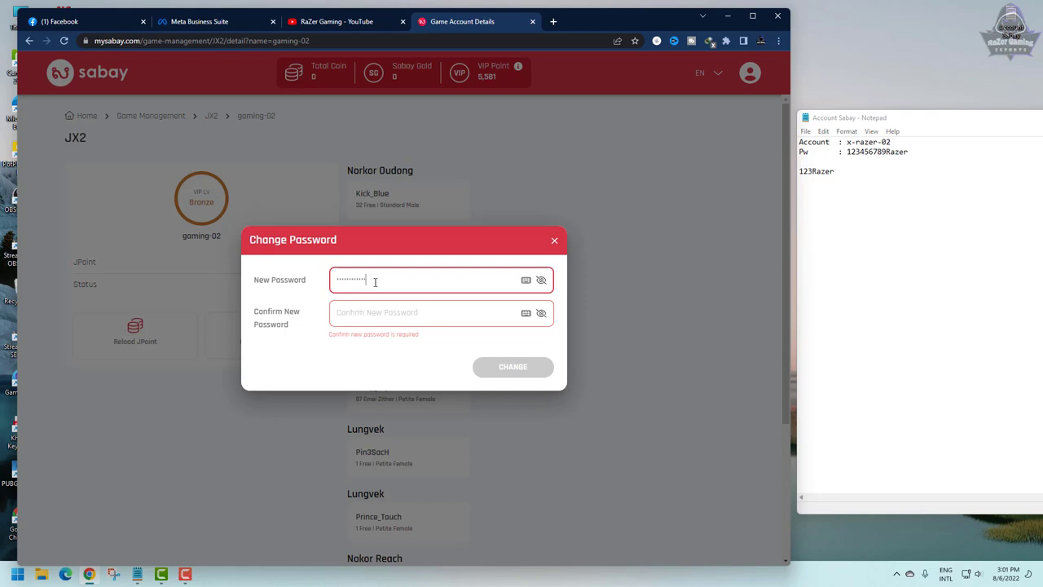
left_click_drag(375, 281, 268, 279)
left_click(396, 312)
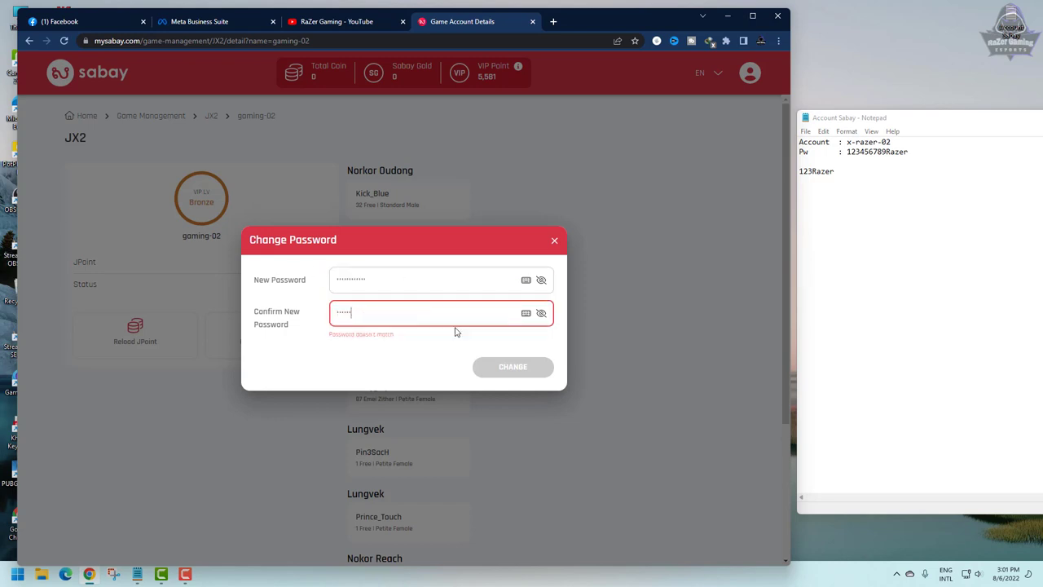
left_click(422, 277)
left_click_drag(421, 277, 317, 277)
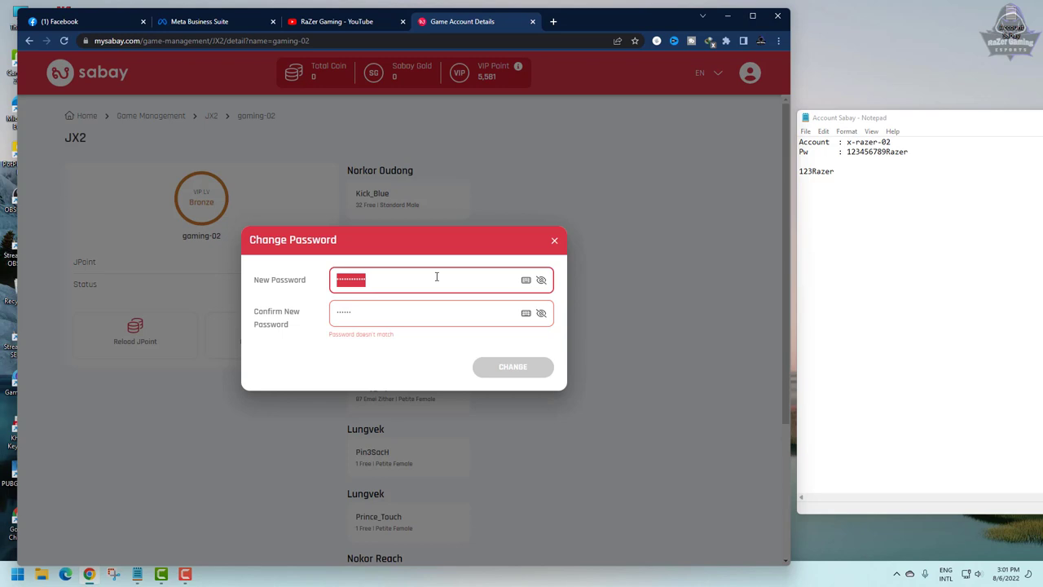
Paste the password saved in Notepad into both fields, then close the form.
double_click(809, 173)
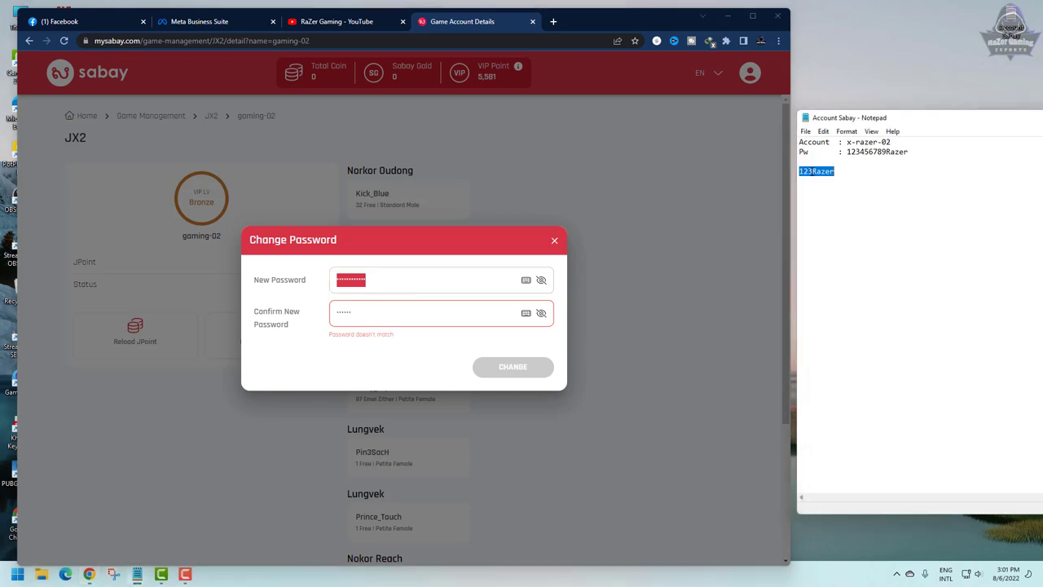
key("ctrl+c")
left_click(399, 279)
key("ctrl+a")
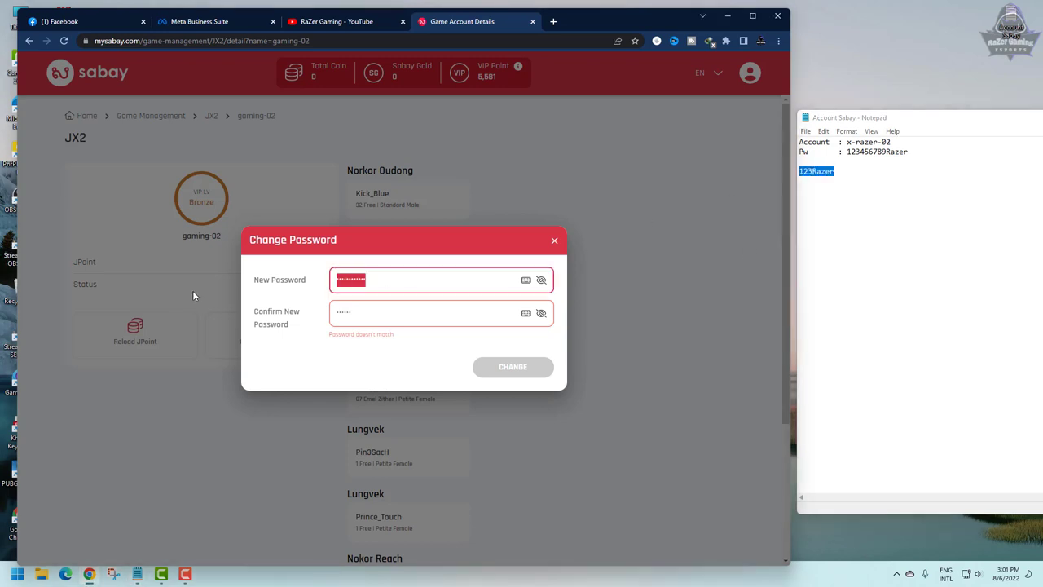
key("ctrl+v")
left_click(377, 312)
key("ctrl+a")
key("ctrl+v")
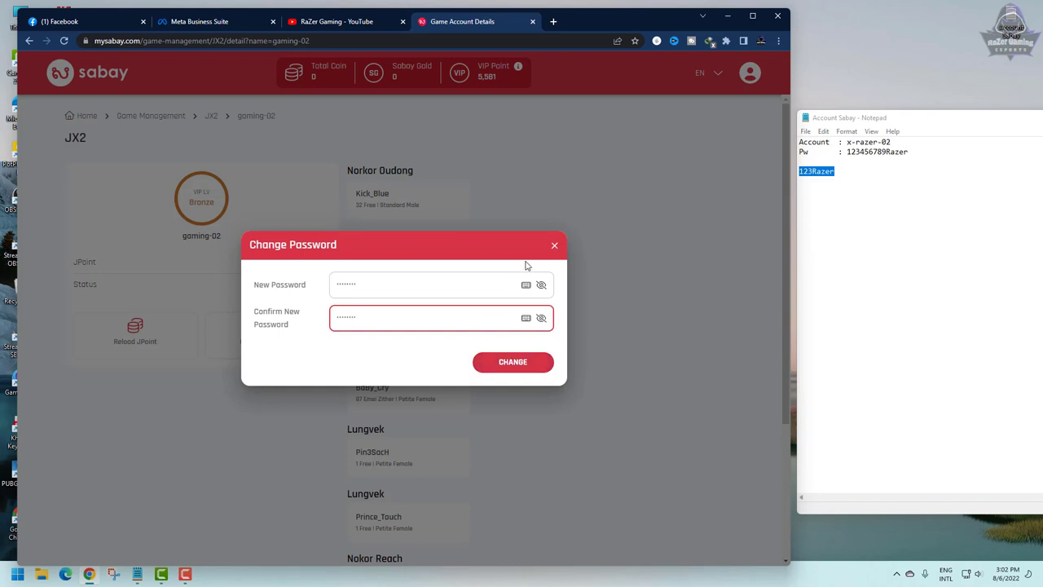
left_click(554, 244)
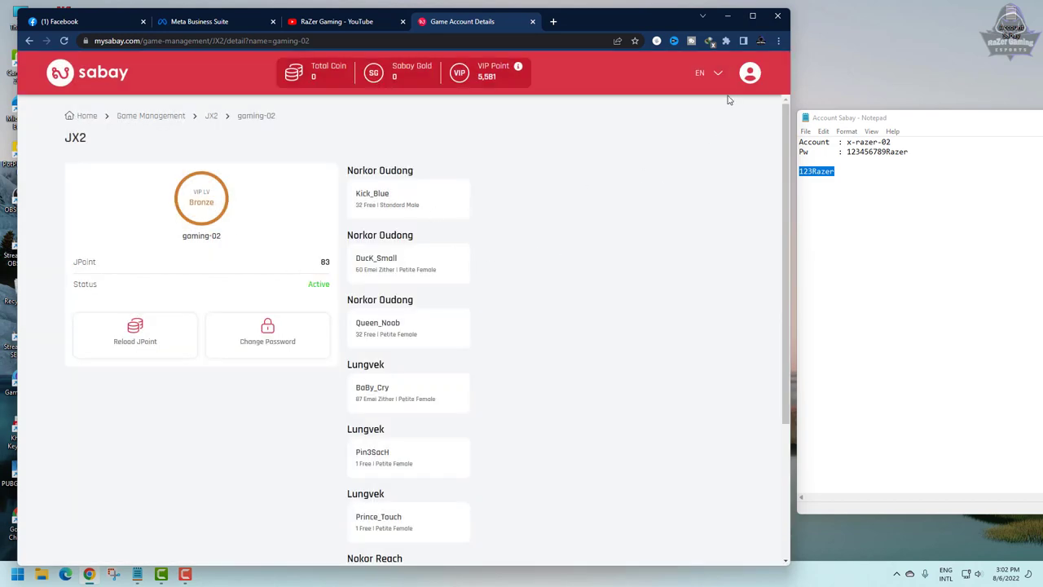
Open Account Settings > Password and Security and review the verified phone number.
left_click(745, 79)
left_click(675, 107)
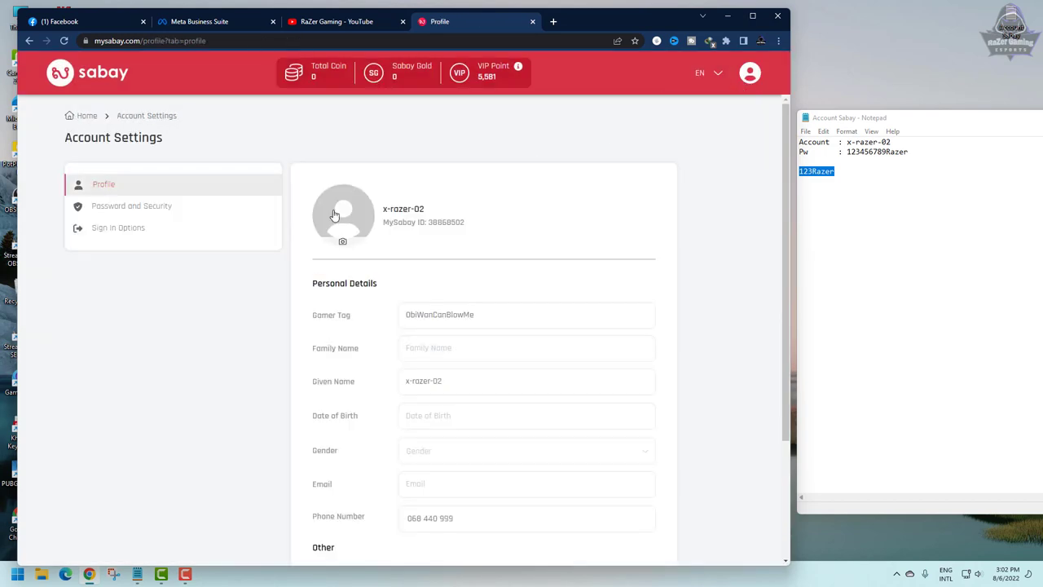
left_click(150, 209)
scroll(374, 415, "down", 1)
scroll(374, 416, "down", 1)
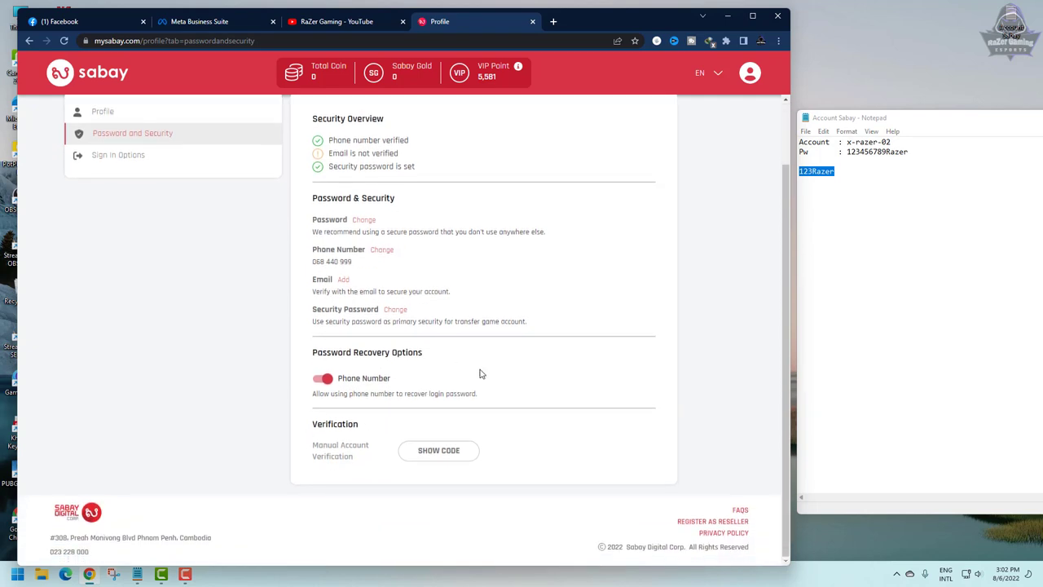
scroll(384, 368, "up", 1)
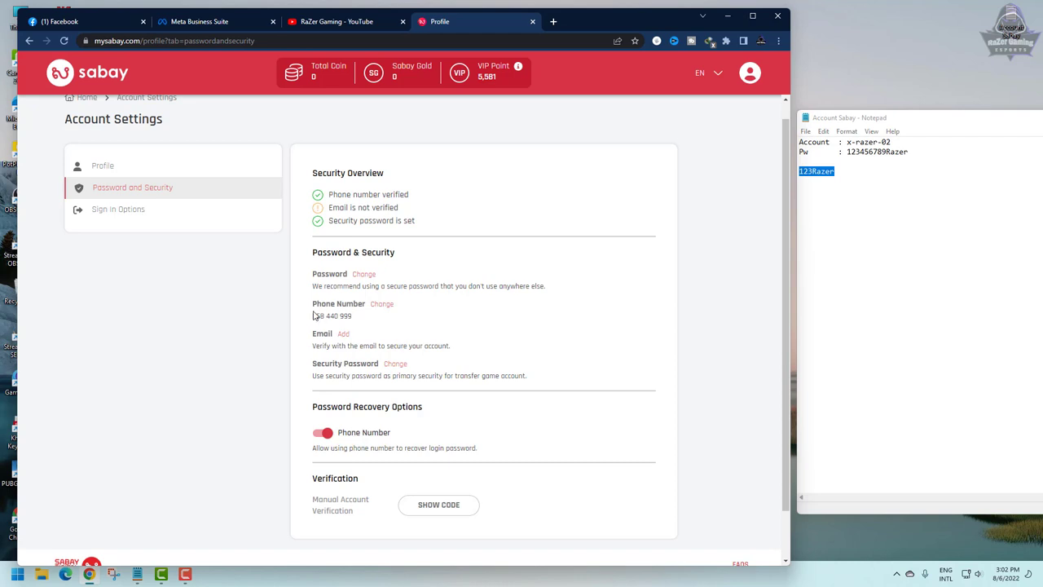
left_click_drag(315, 316, 401, 348)
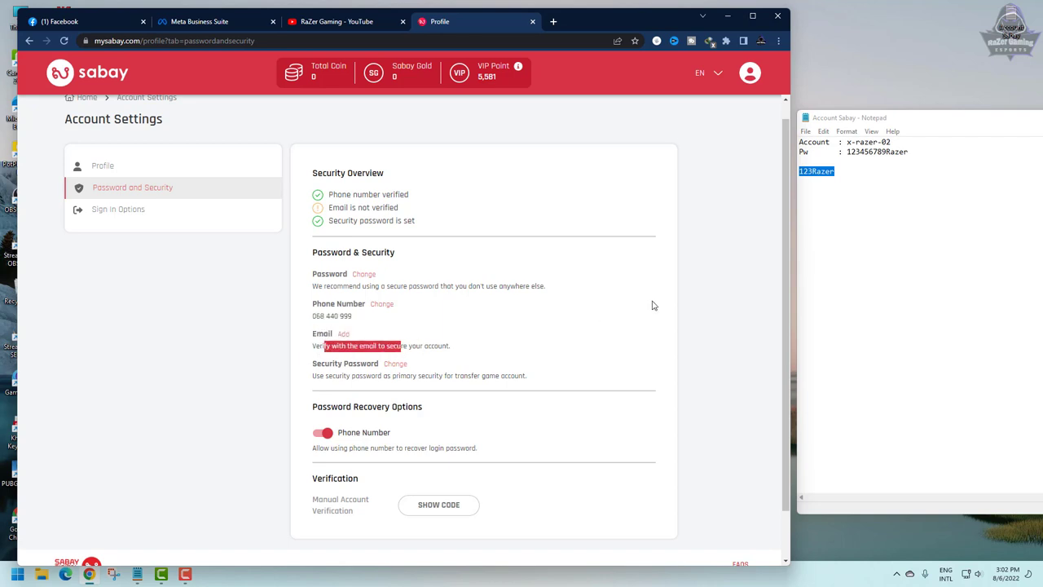
scroll(595, 315, "down", 1)
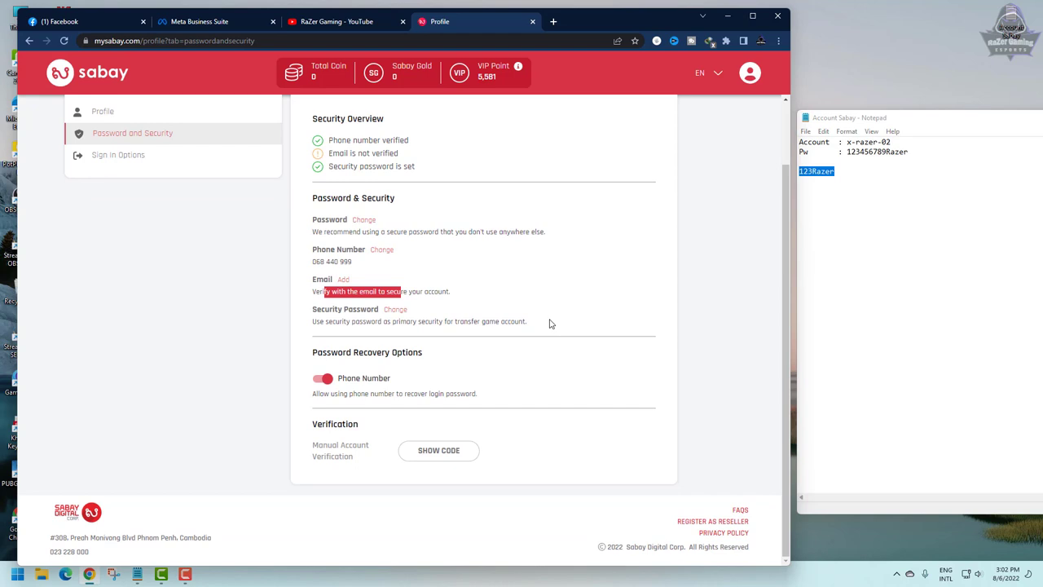